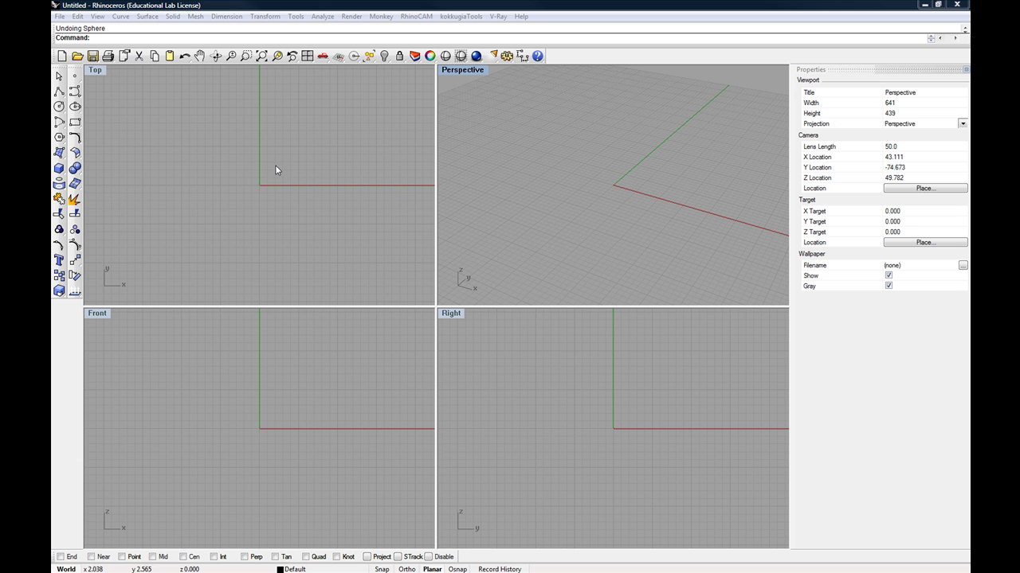
# Step: Maximize the Perspective viewport so it replaces the four-view layout
pyautogui.doubleClick(473, 74)
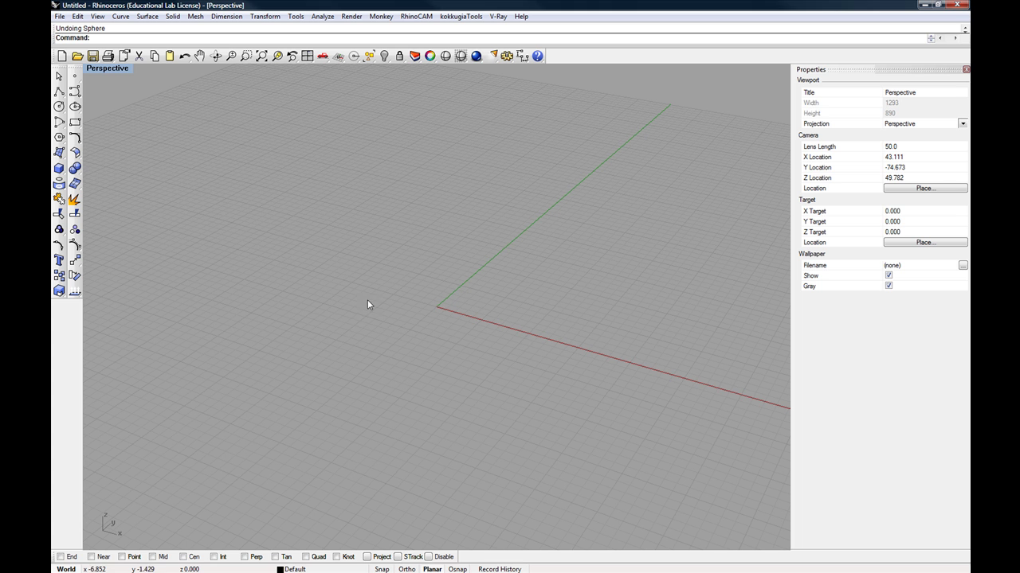
# Step: Create a box near the origin from two base corners and a height
pyautogui.click(59, 169)
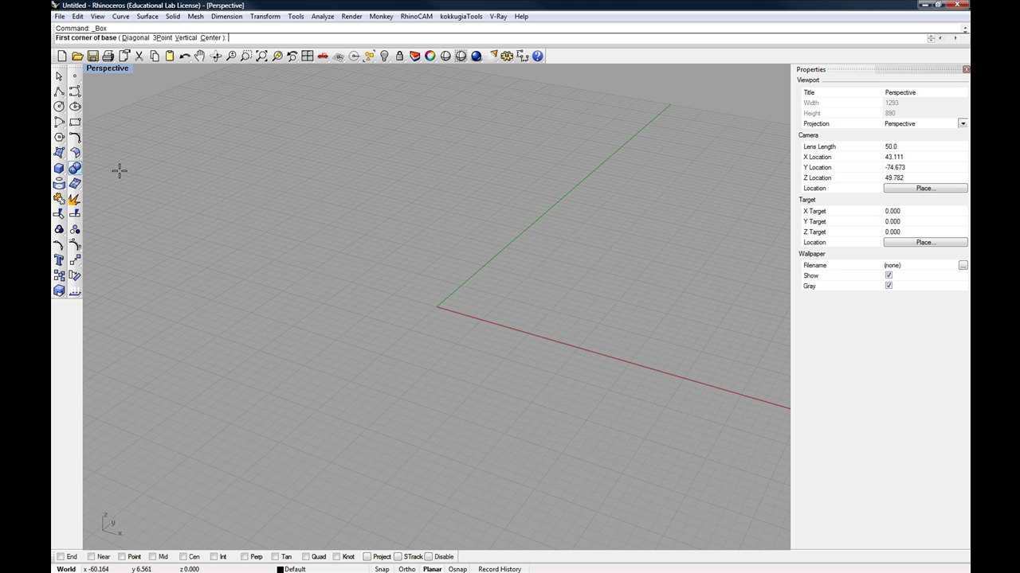
pyautogui.click(513, 243)
pyautogui.click(540, 287)
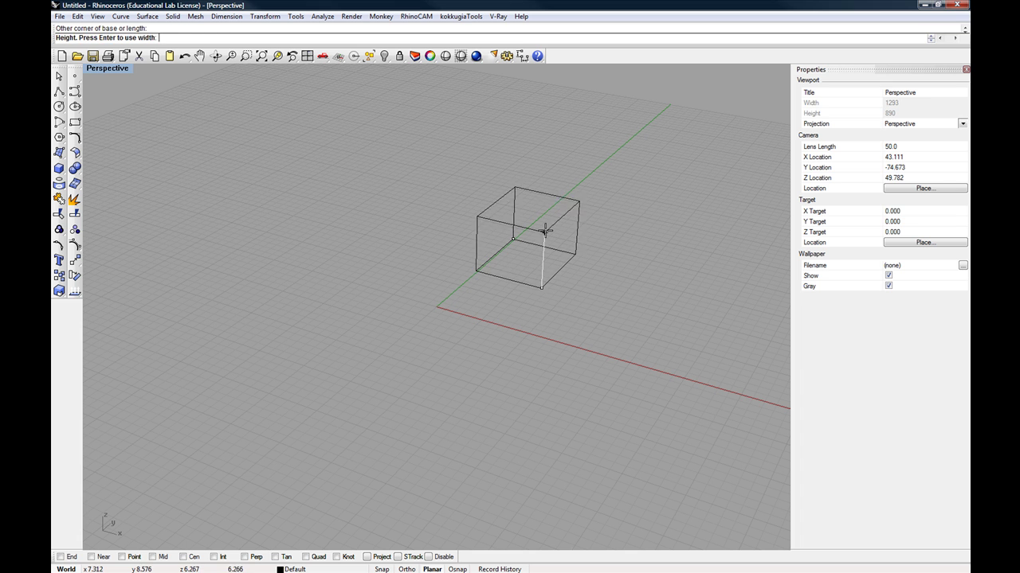
pyautogui.click(546, 214)
# Step: Add a sphere beside the box by picking a centre and a diameter
pyautogui.click(60, 169)
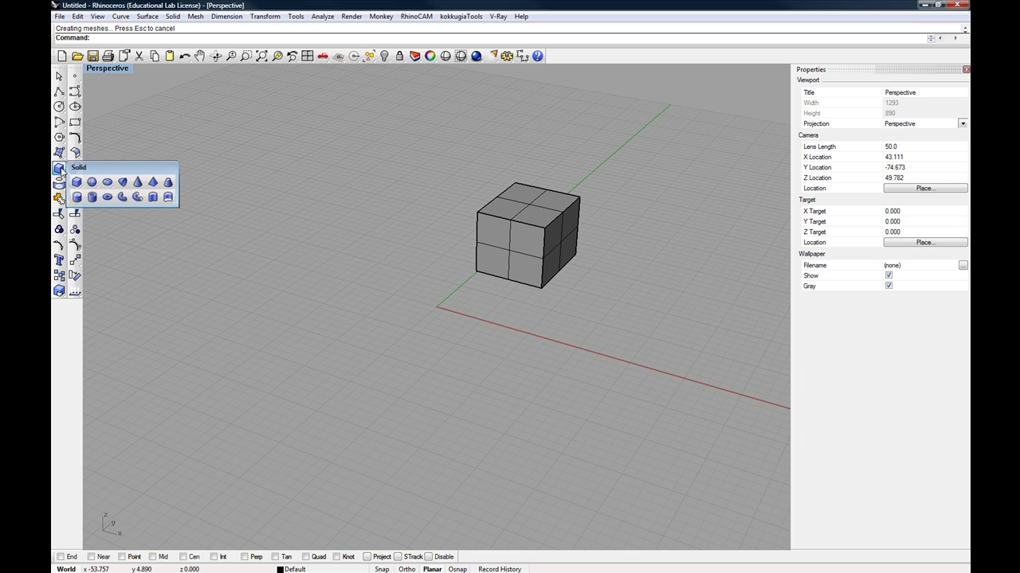
pyautogui.click(59, 170)
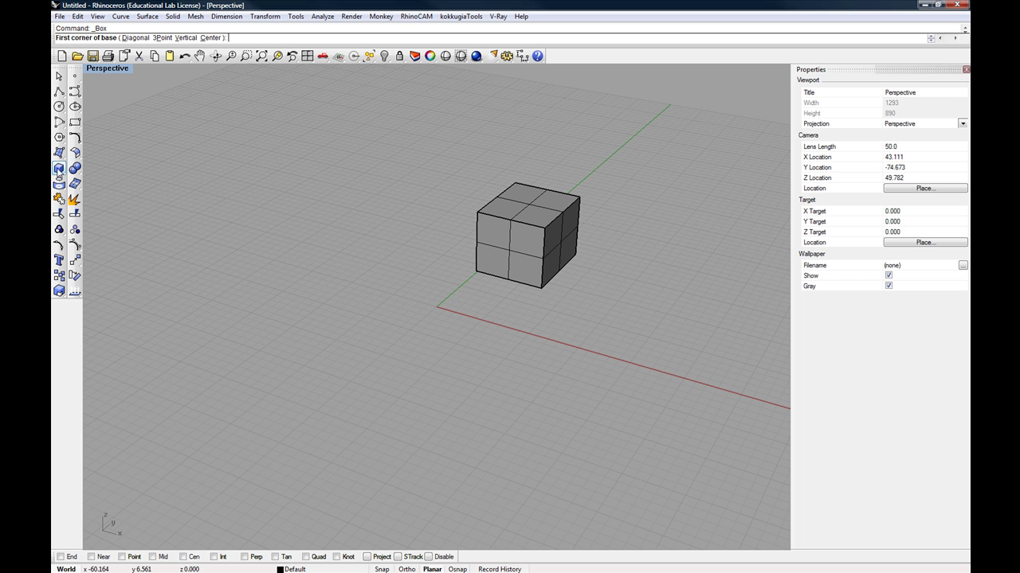
pyautogui.click(59, 171)
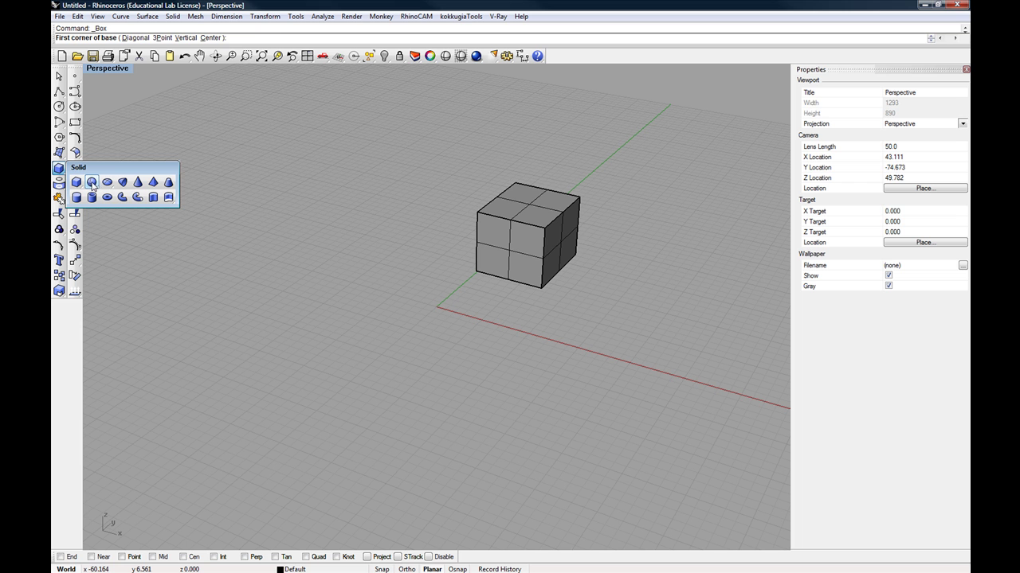
pyautogui.click(93, 185)
pyautogui.click(655, 296)
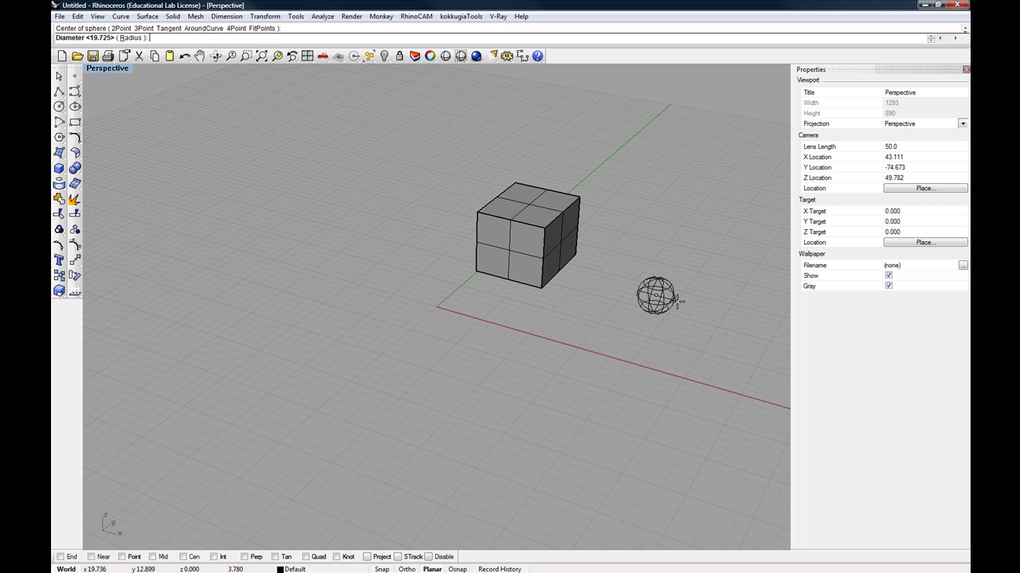
pyautogui.click(712, 310)
# Step: Draw a rectangle on the grid in front of the box
pyautogui.keyDown('shift'); pyautogui.moveTo(638, 299); pyautogui.dragTo(551, 300, button='right'); pyautogui.keyUp('shift')
pyautogui.moveTo(130, 195); pyautogui.dragTo(157, 161, button='right')
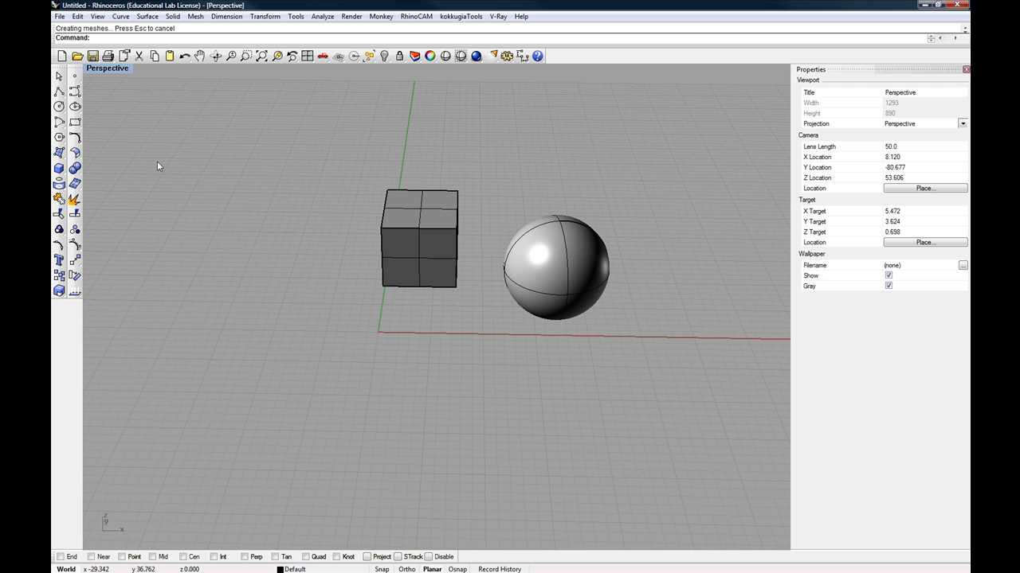
pyautogui.click(74, 123)
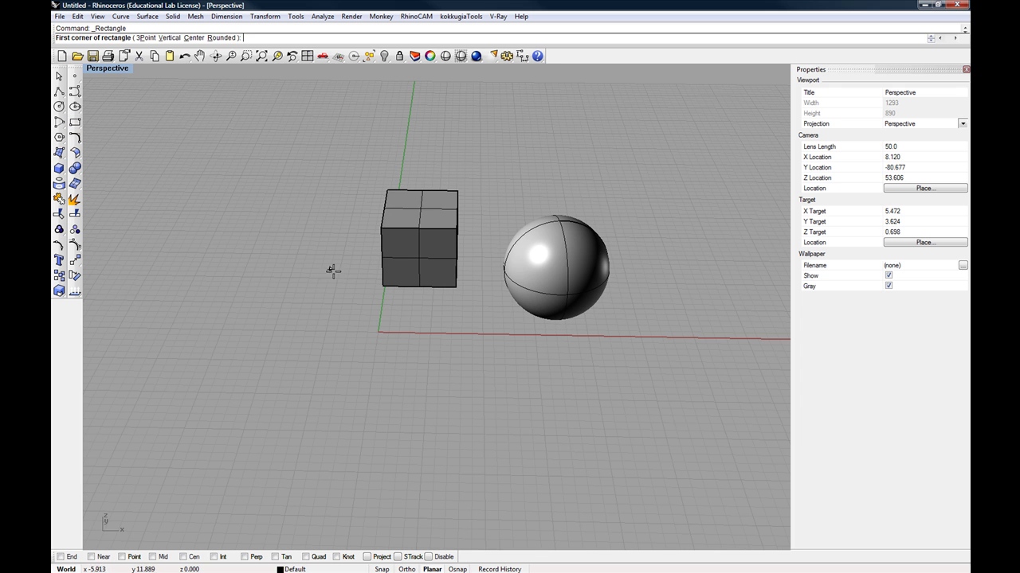
pyautogui.click(378, 338)
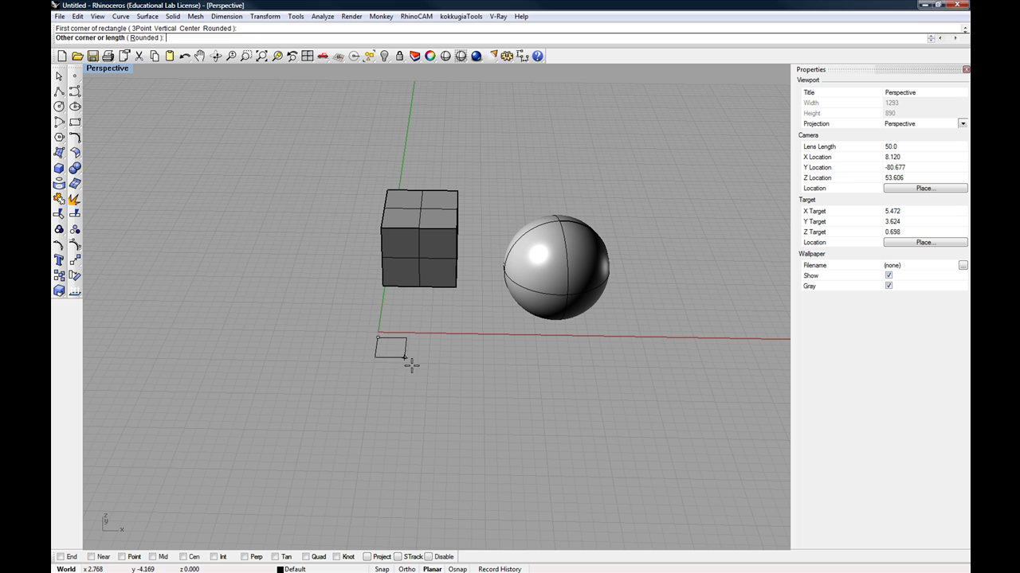
pyautogui.click(454, 403)
pyautogui.click(421, 387)
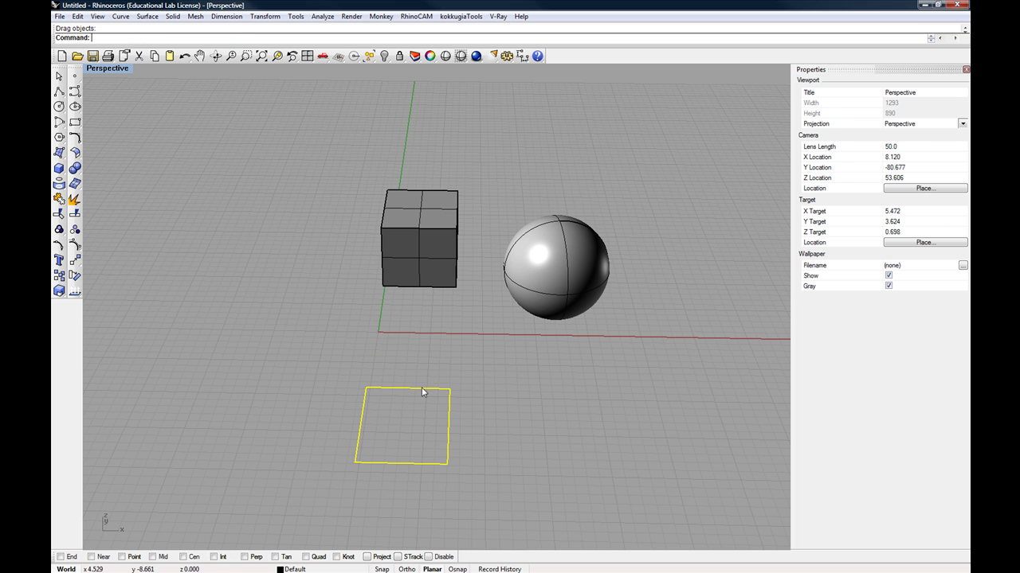
# Step: Draw a circle beside the rectangle
pyautogui.click(59, 106)
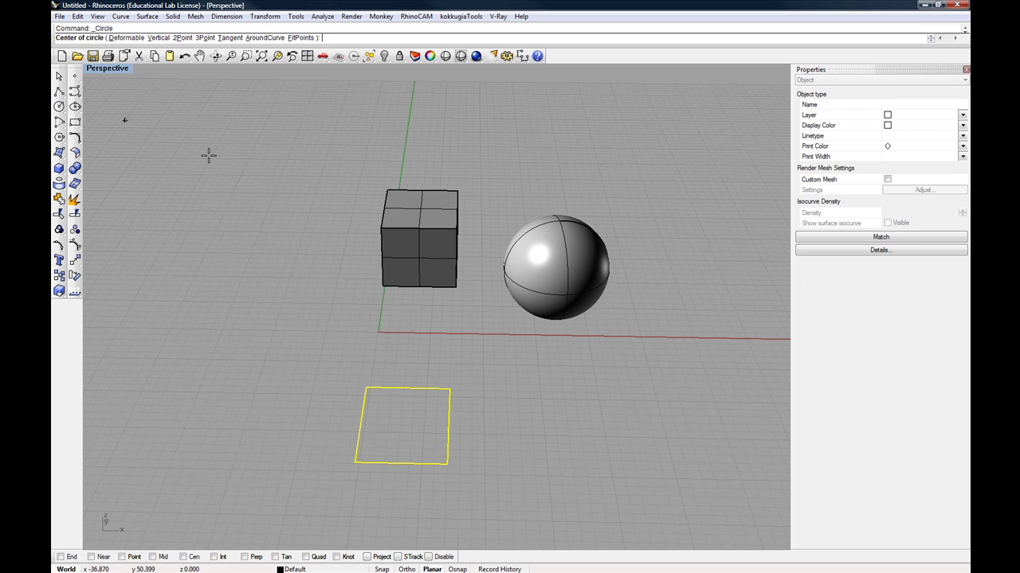
pyautogui.click(564, 418)
pyautogui.click(620, 423)
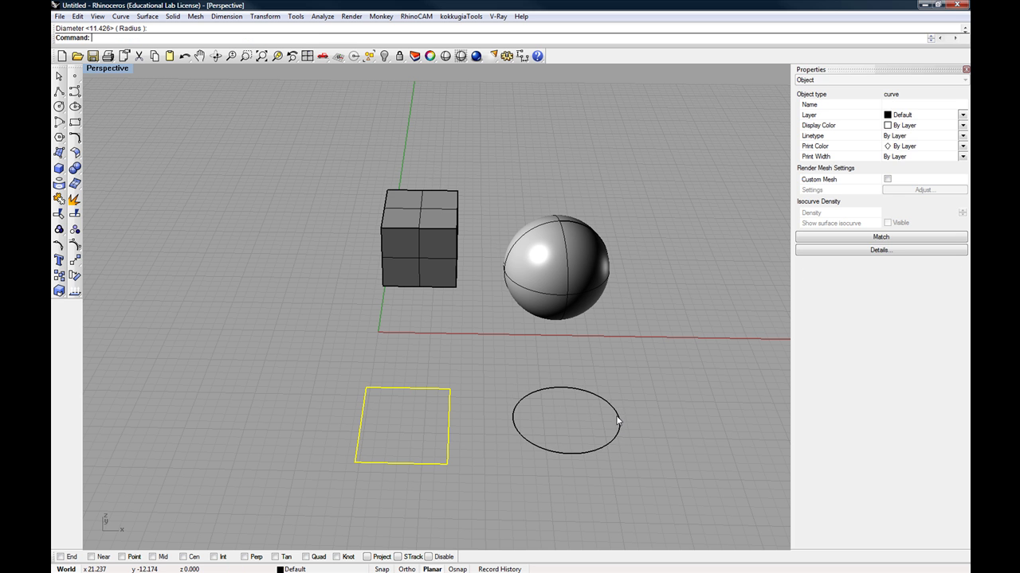
# Step: Start a polyline with the End, Mid and Cen object snaps enabled
pyautogui.moveTo(620, 423); pyautogui.dragTo(473, 359, button='right')
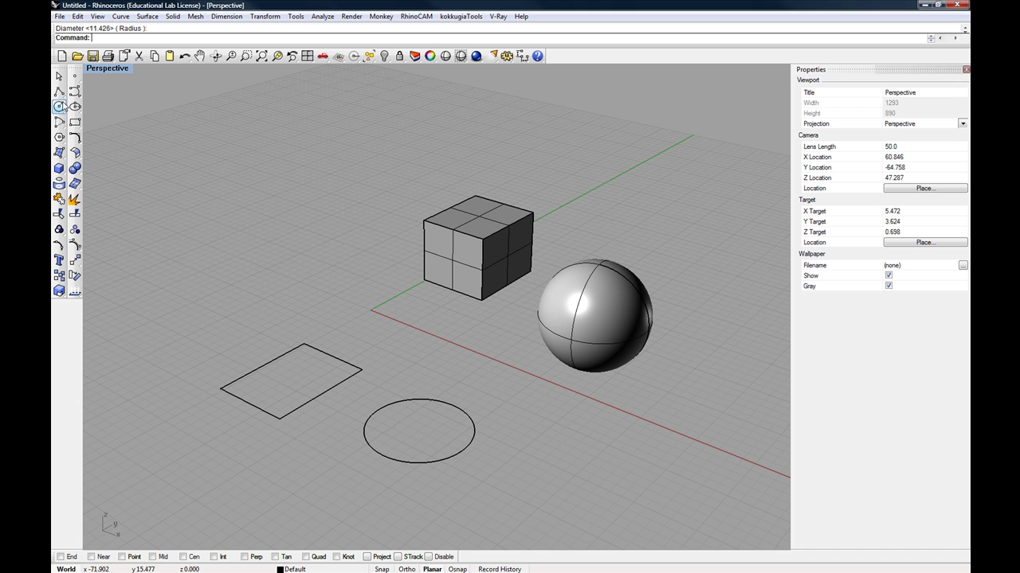
pyautogui.click(59, 92)
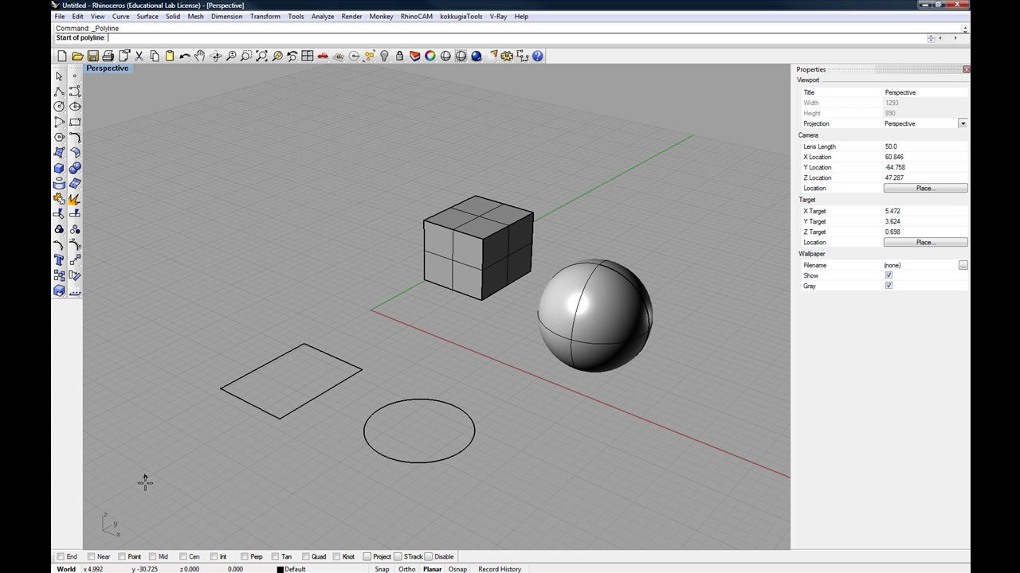
pyautogui.click(61, 557)
pyautogui.click(152, 557)
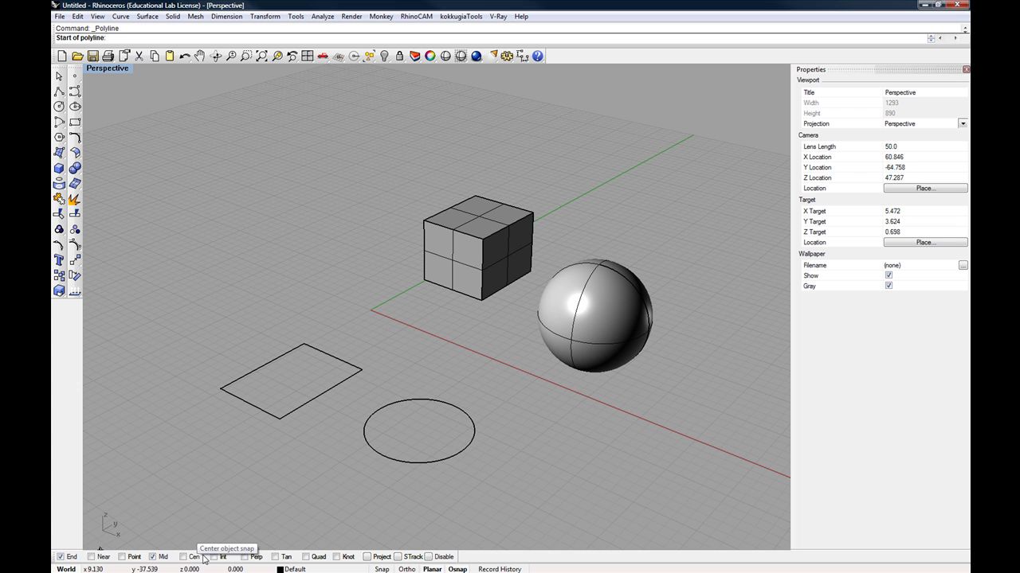
pyautogui.click(183, 557)
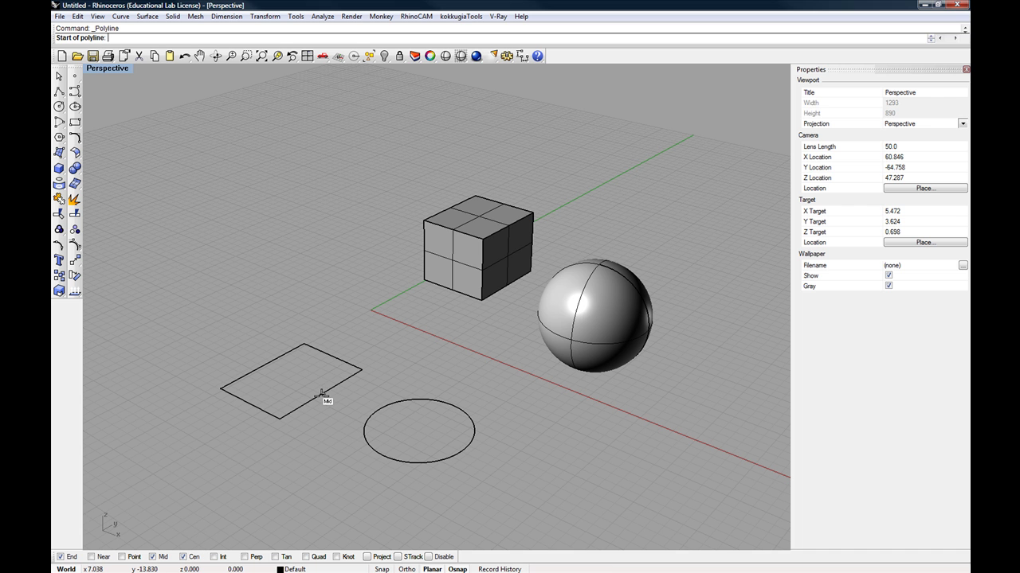
pyautogui.scroll(3, 323, 393)
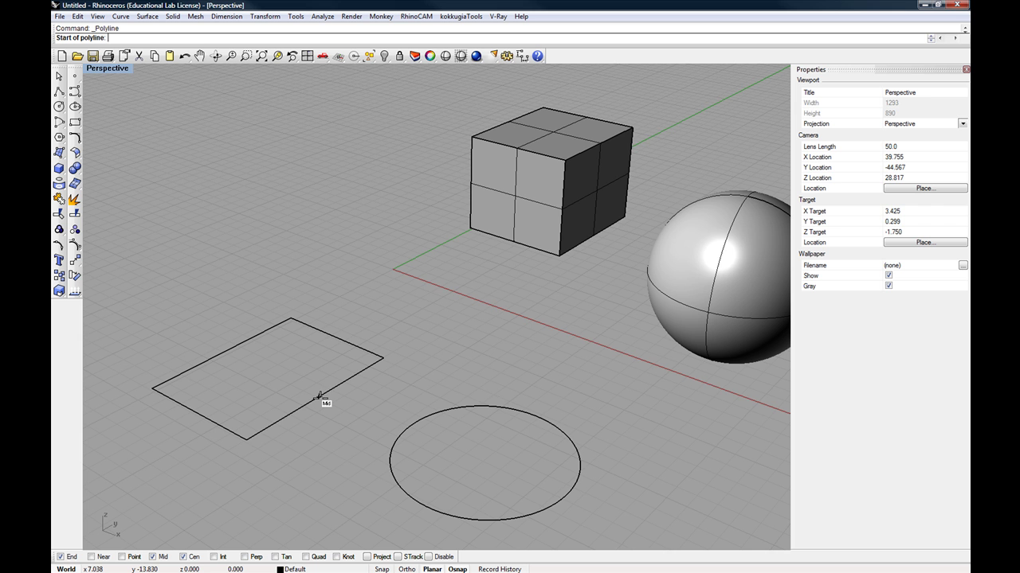
pyautogui.scroll(1, 325, 396)
pyautogui.moveTo(344, 390); pyautogui.dragTo(371, 398, button='right')
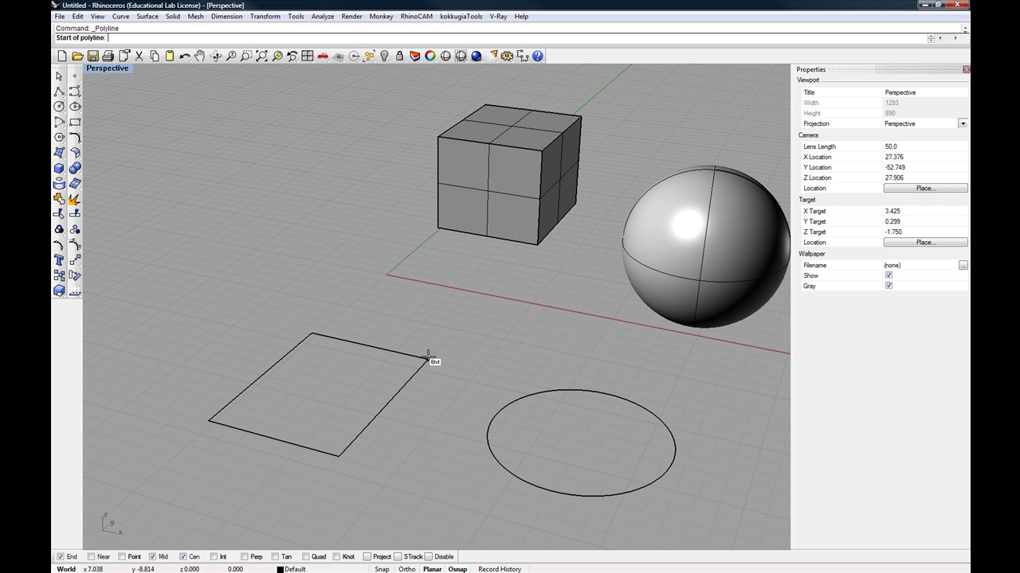
# Step: Draw a triangular polyline: rectangle corner, cube top-edge midpoint, then the adjacent corner
pyautogui.click(312, 332)
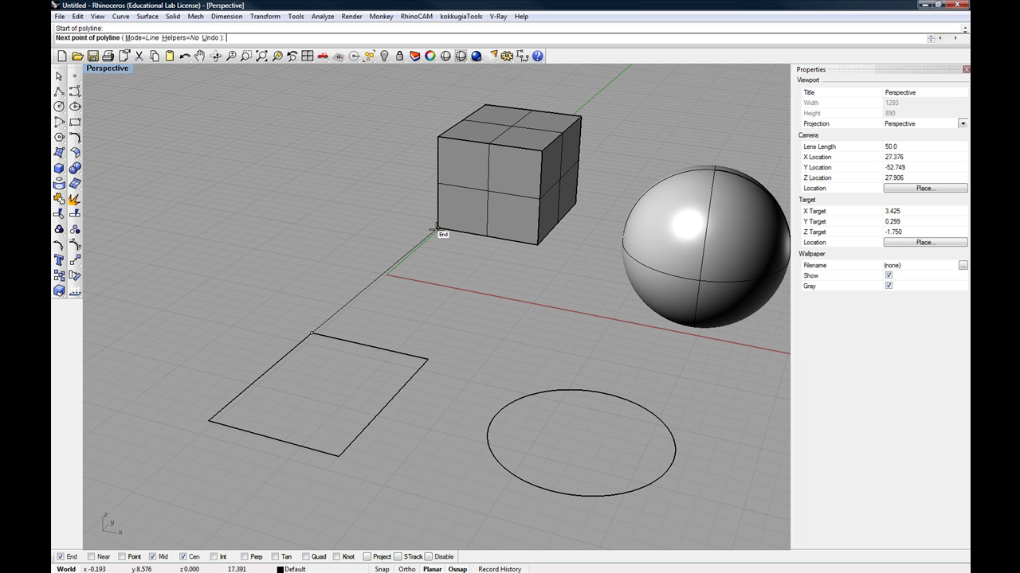
pyautogui.moveTo(444, 228)
pyautogui.mouseDown(button='right')
pyautogui.moveTo(419, 230)
pyautogui.moveTo(452, 228)
pyautogui.mouseUp(button='right')
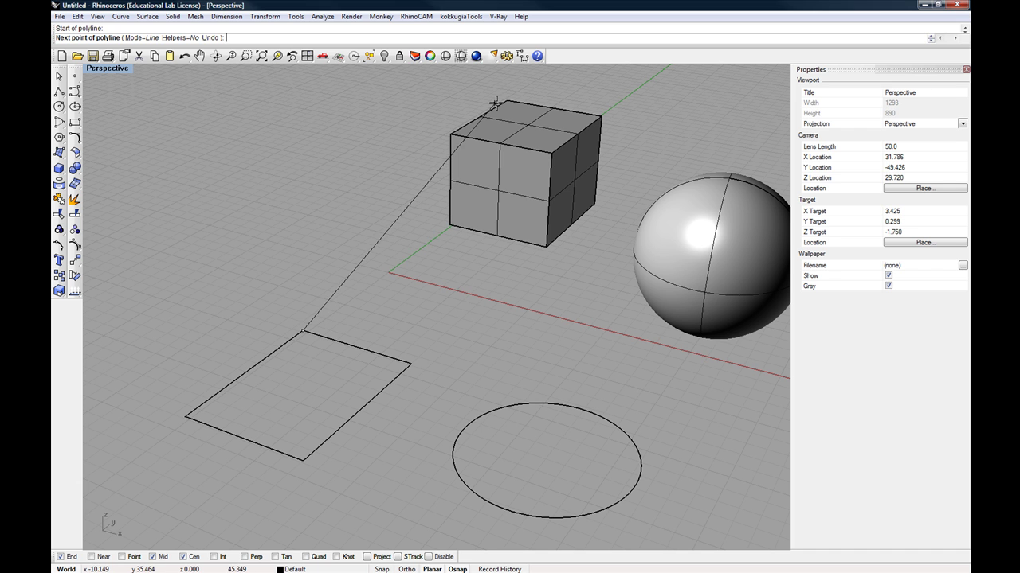
pyautogui.click(499, 143)
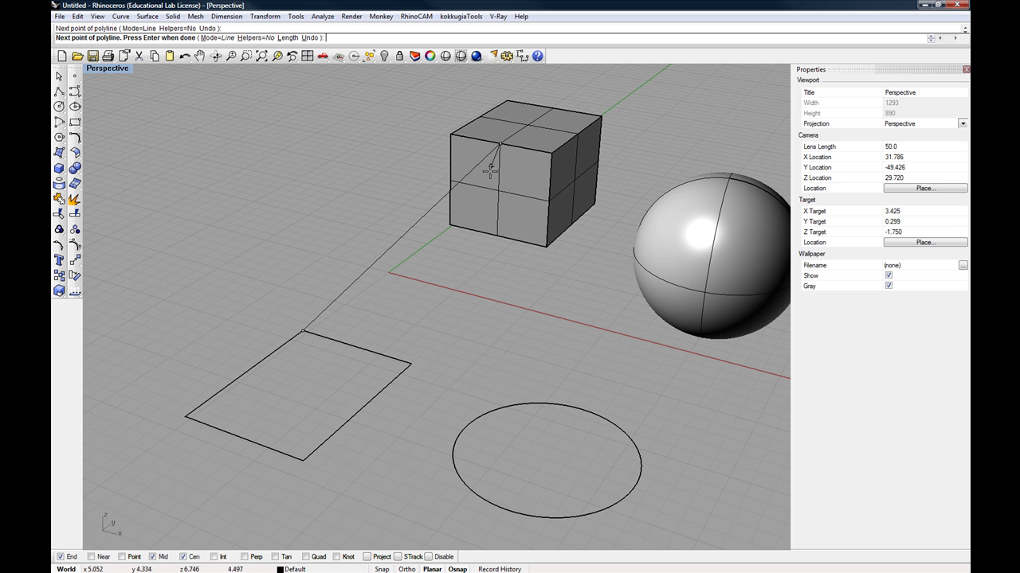
pyautogui.click(412, 364)
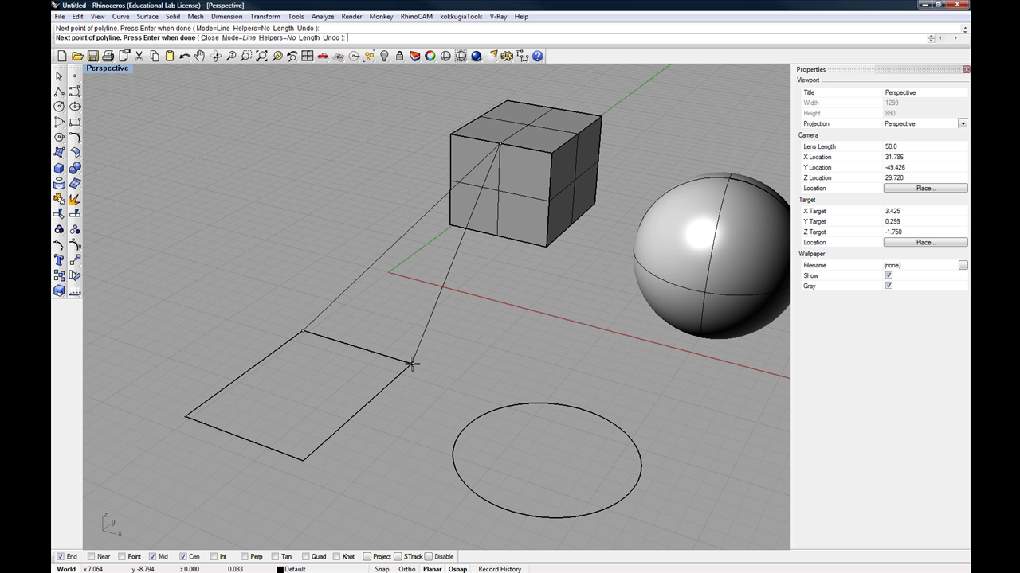
pyautogui.press('Return')
pyautogui.moveTo(439, 358); pyautogui.dragTo(454, 238, button='right')
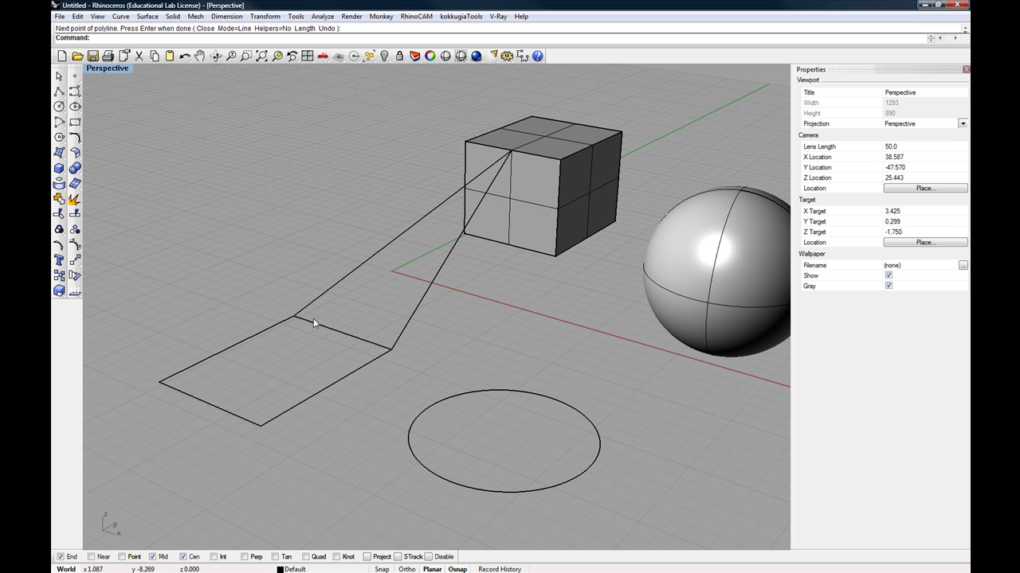
pyautogui.moveTo(340, 350); pyautogui.dragTo(353, 371, button='right')
pyautogui.press('Return')
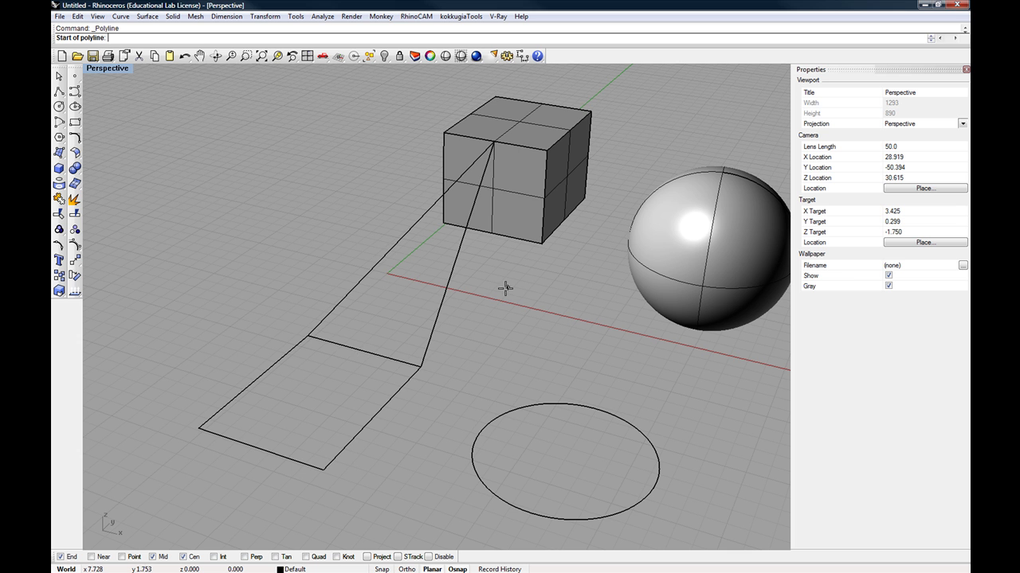
# Step: From a low view angle, draw a line from the sphere's centre to the circle's centre
pyautogui.scroll(-2, 562, 273)
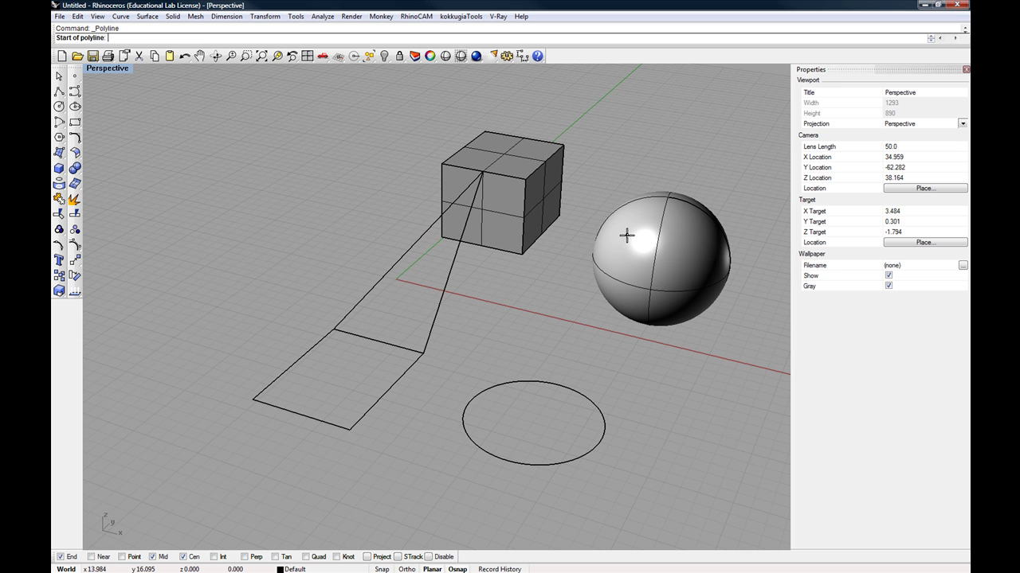
pyautogui.keyDown('shift'); pyautogui.moveTo(629, 233); pyautogui.dragTo(491, 249, button='right'); pyautogui.keyUp('shift')
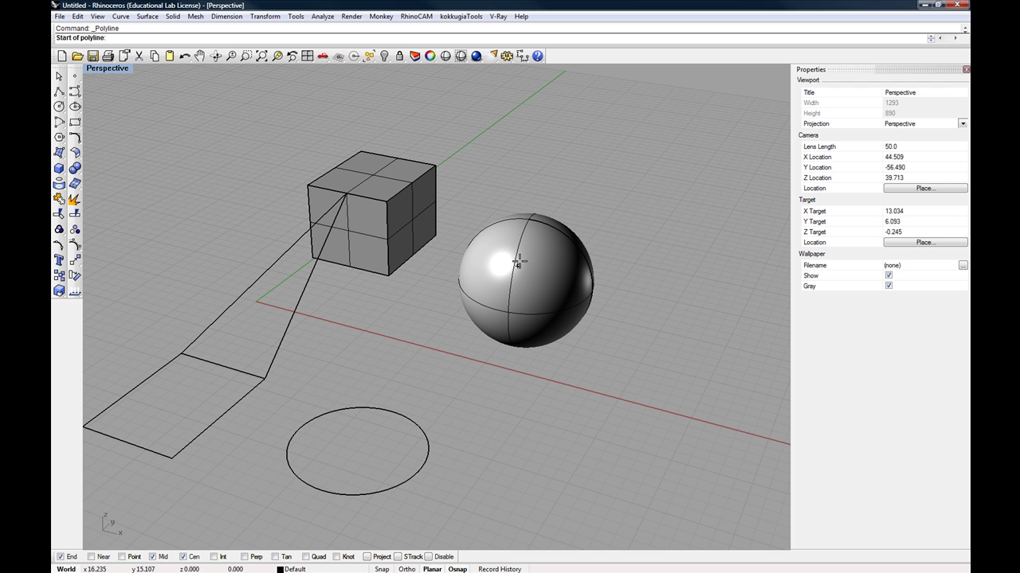
pyautogui.moveTo(537, 234); pyautogui.dragTo(536, 255, button='right')
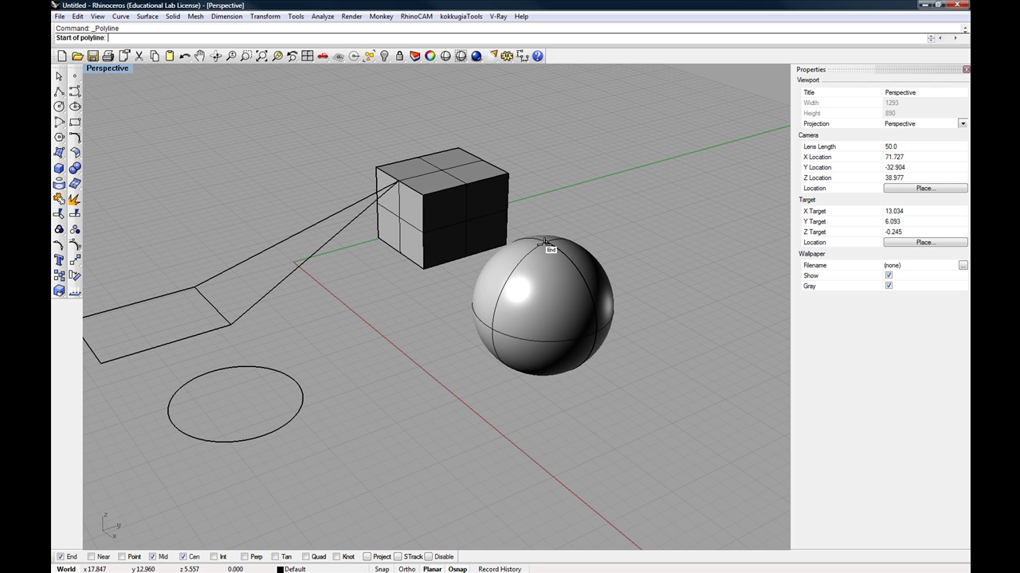
pyautogui.moveTo(592, 325); pyautogui.dragTo(602, 279, button='right')
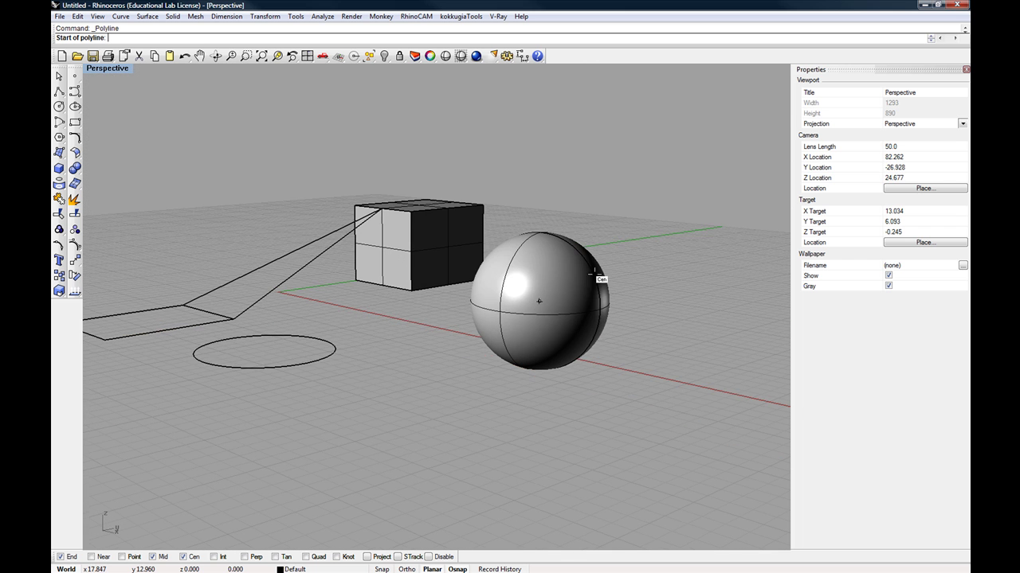
pyautogui.moveTo(533, 232); pyautogui.dragTo(586, 279, button='right')
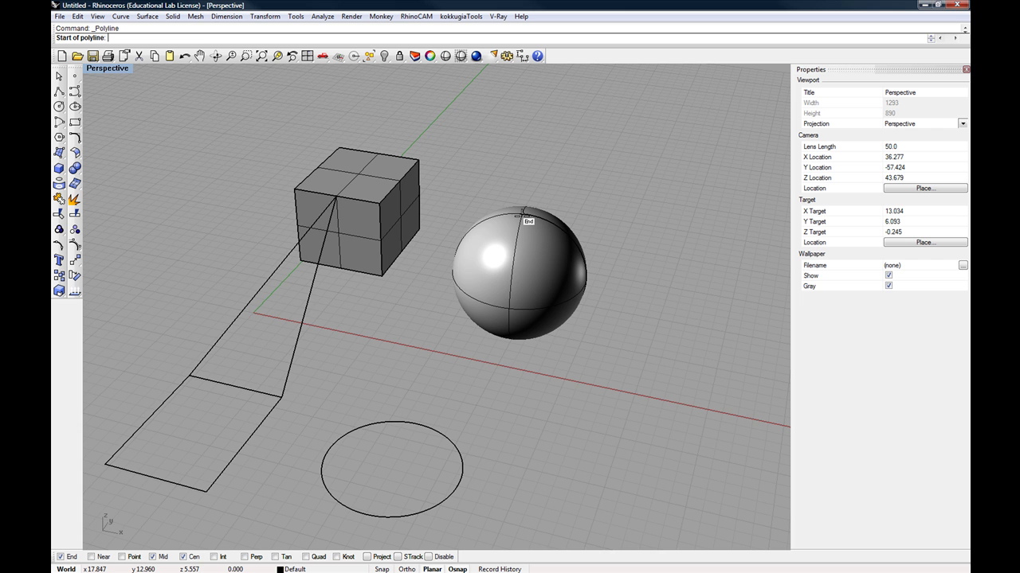
pyautogui.moveTo(528, 219); pyautogui.dragTo(581, 249, button='right')
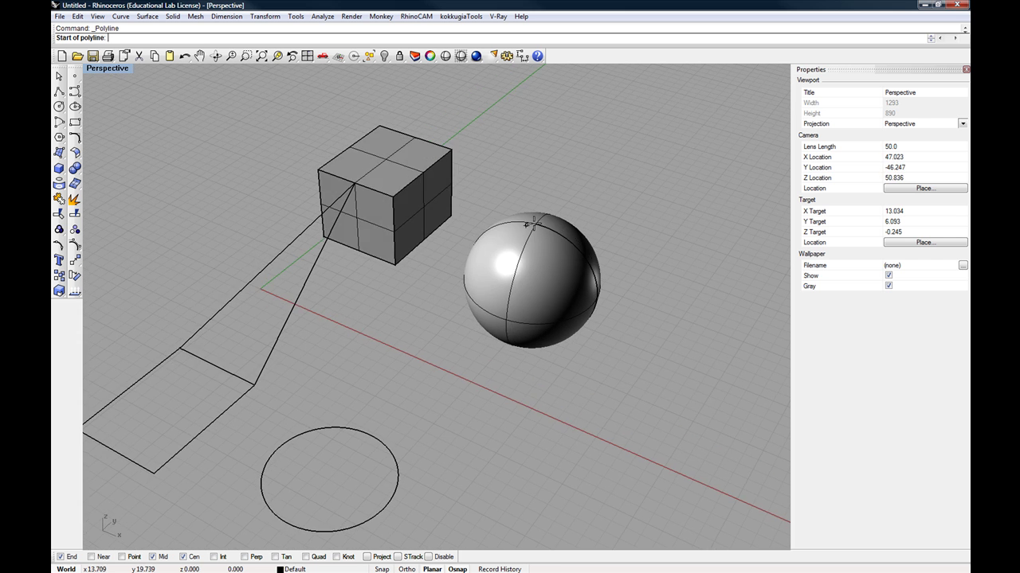
pyautogui.click(580, 255)
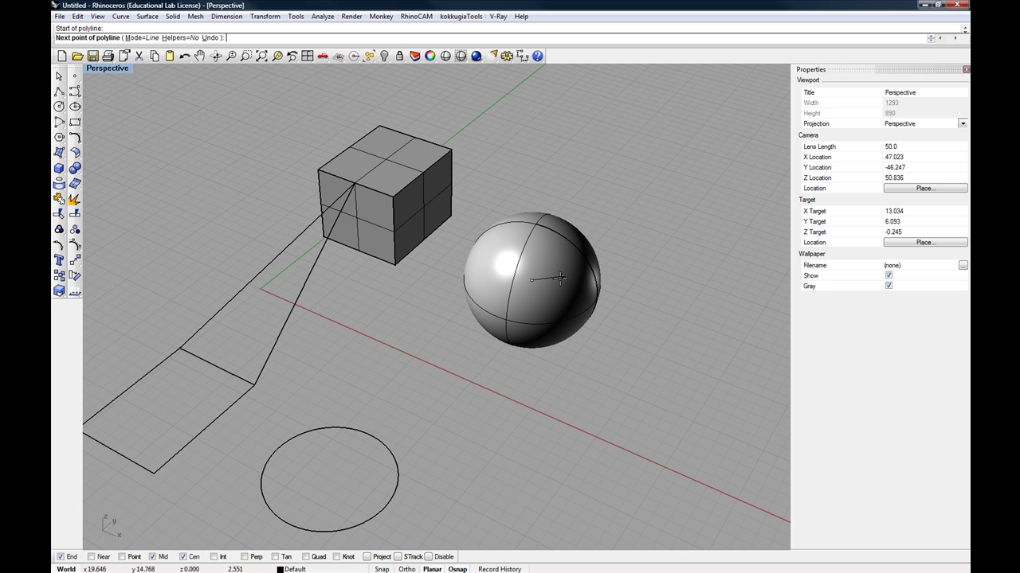
pyautogui.click(375, 443)
# Step: Finish the line, then switch the view to Wireframe and back to Shaded
pyautogui.rightClick(374, 443)
pyautogui.moveTo(374, 443); pyautogui.dragTo(355, 372, button='right')
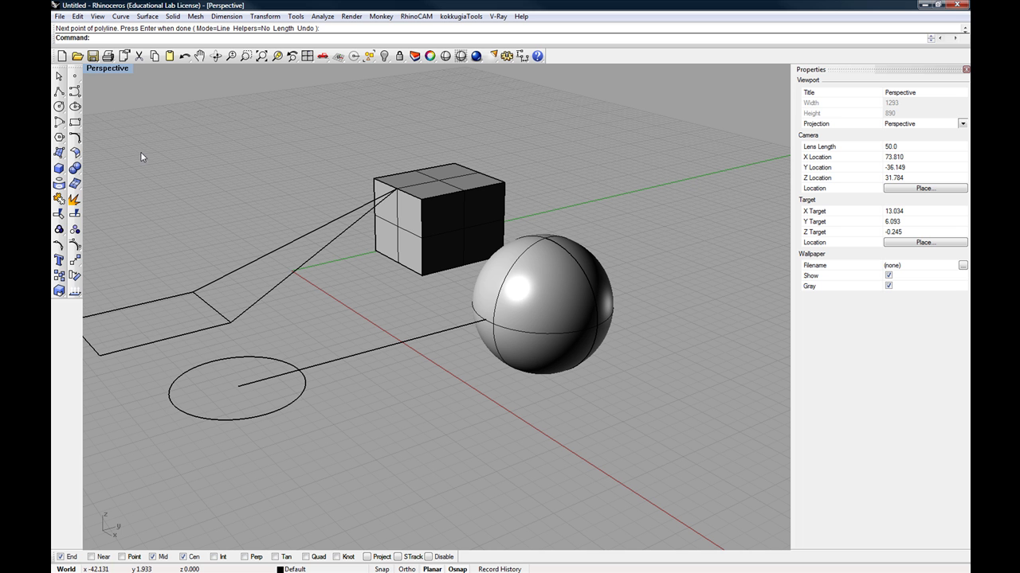
pyautogui.click(126, 68)
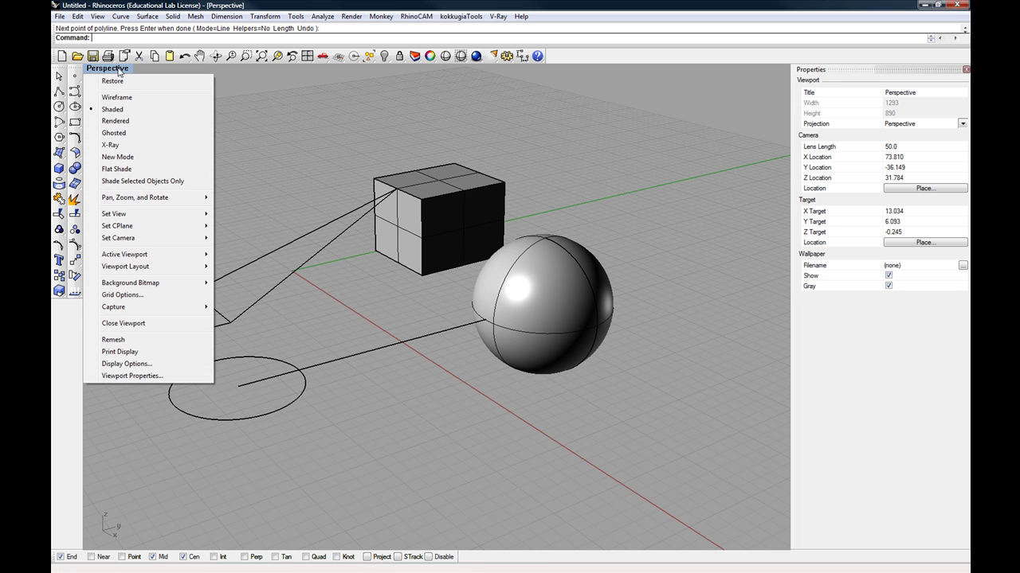
pyautogui.click(120, 99)
pyautogui.moveTo(183, 120); pyautogui.dragTo(496, 245, button='right')
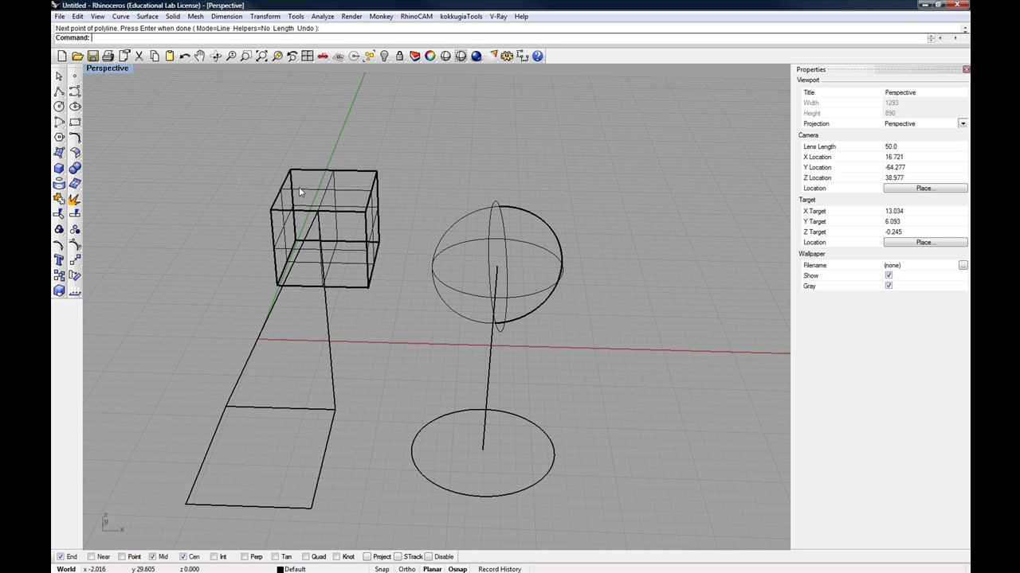
pyautogui.click(117, 70)
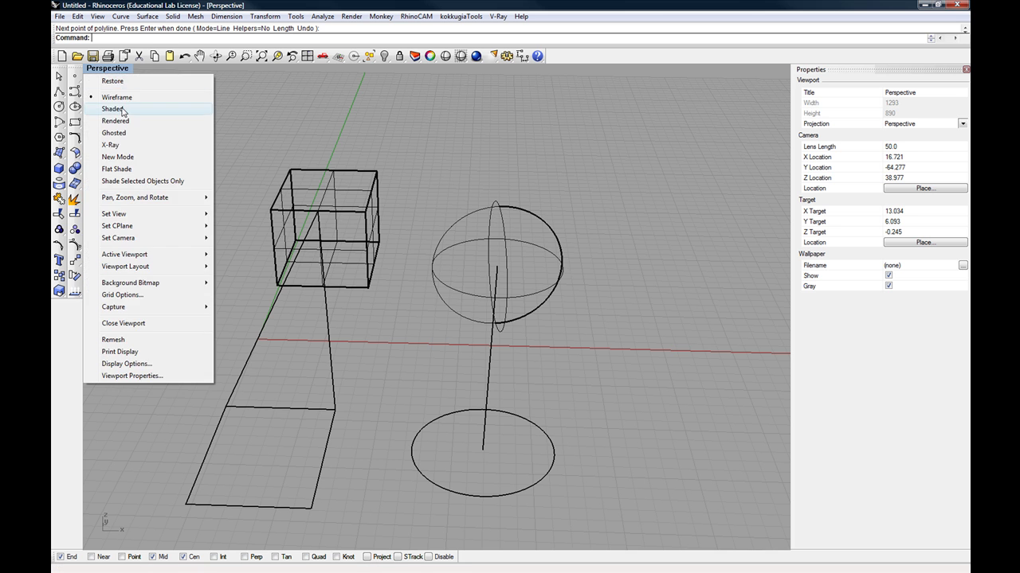
pyautogui.click(112, 109)
pyautogui.moveTo(169, 122); pyautogui.dragTo(325, 255, button='right')
# Step: Delete the old polyline running from the cube to the rectangle
pyautogui.click(326, 256)
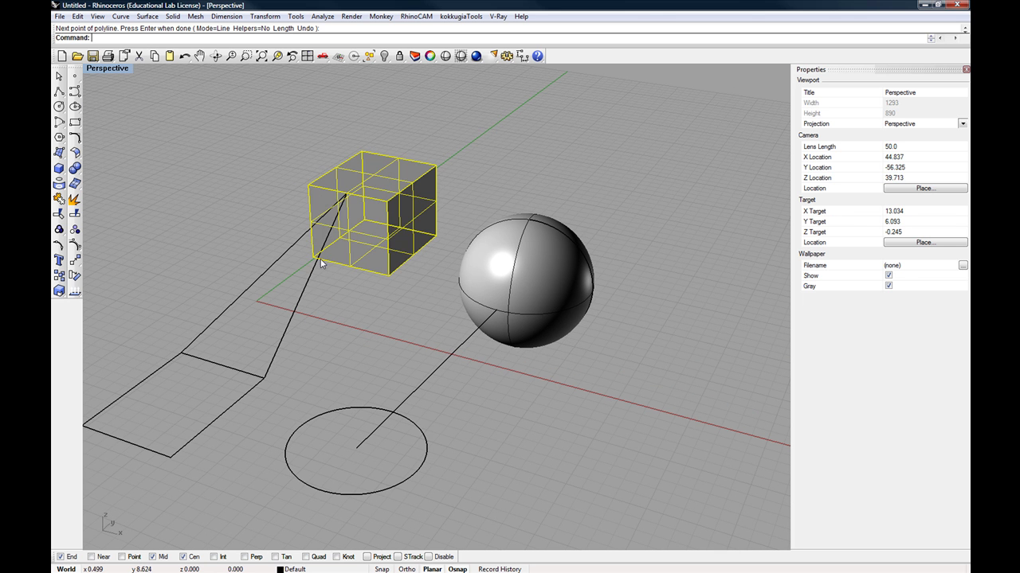
pyautogui.click(312, 281)
pyautogui.press('Delete')
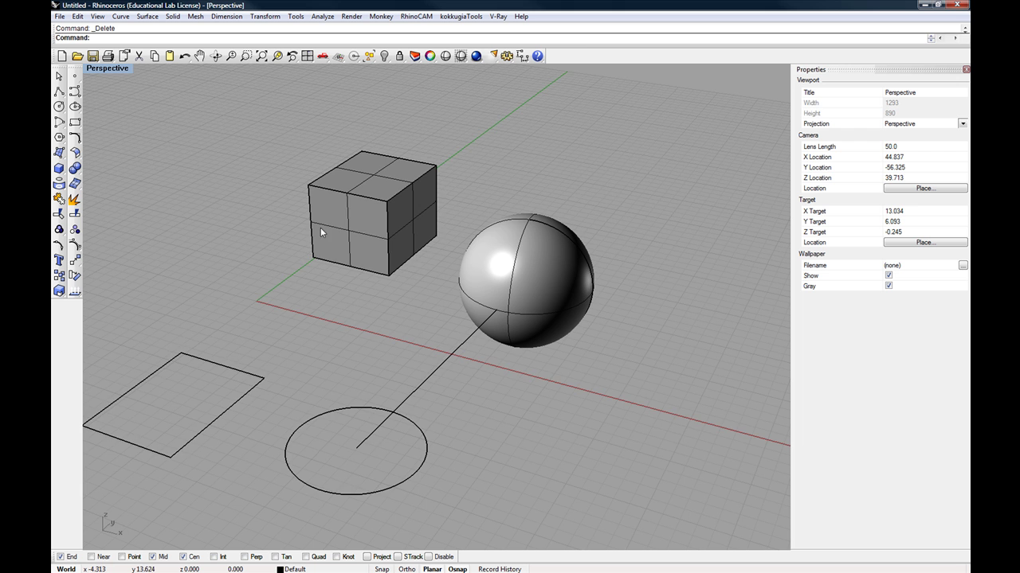
# Step: Draw a closed polyline through five corners of the cube
pyautogui.moveTo(320, 227)
pyautogui.mouseDown(button='right')
pyautogui.moveTo(298, 227)
pyautogui.moveTo(314, 210)
pyautogui.mouseUp(button='right')
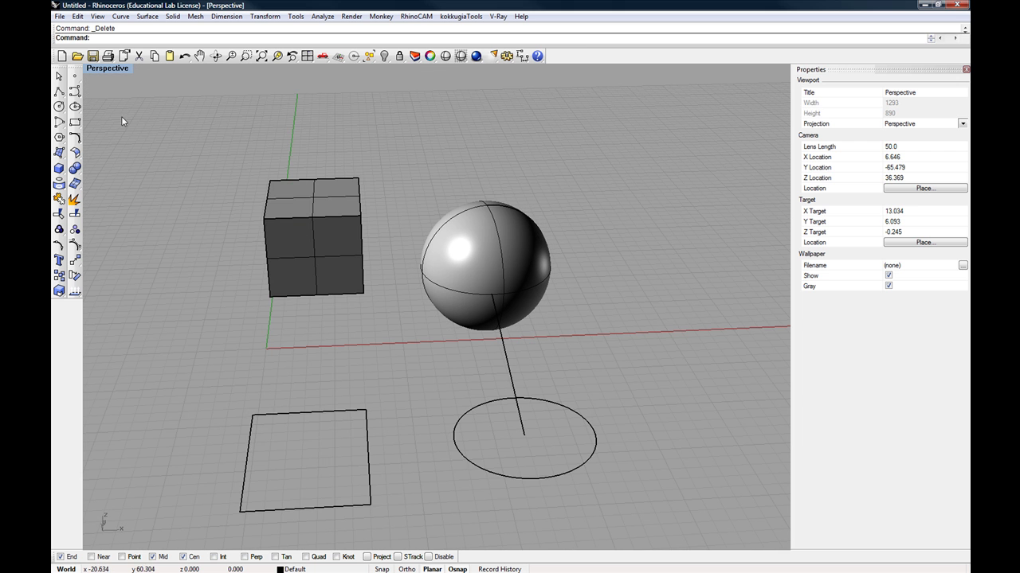
pyautogui.click(58, 93)
pyautogui.moveTo(234, 147); pyautogui.dragTo(208, 166, button='right')
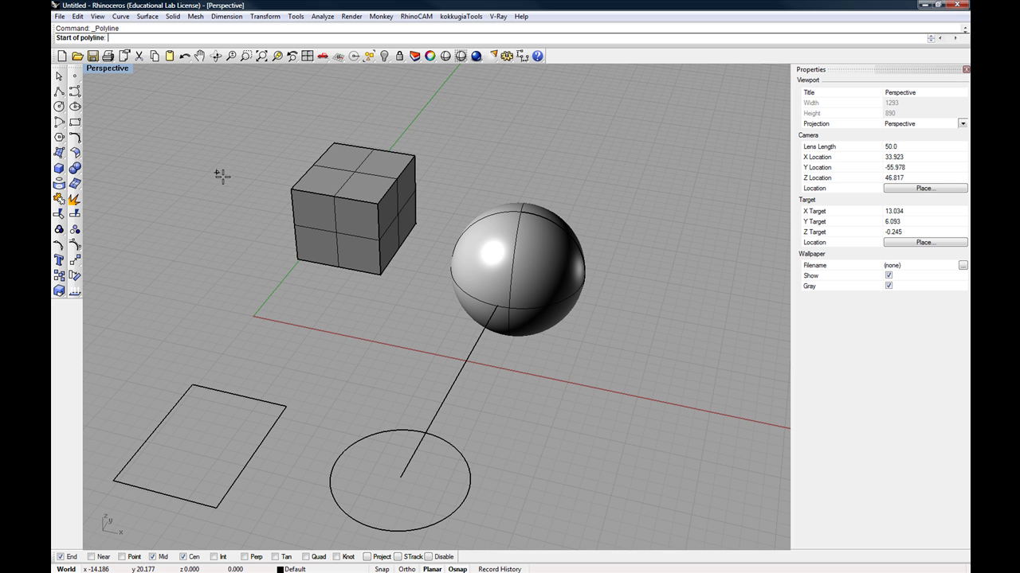
pyautogui.click(297, 259)
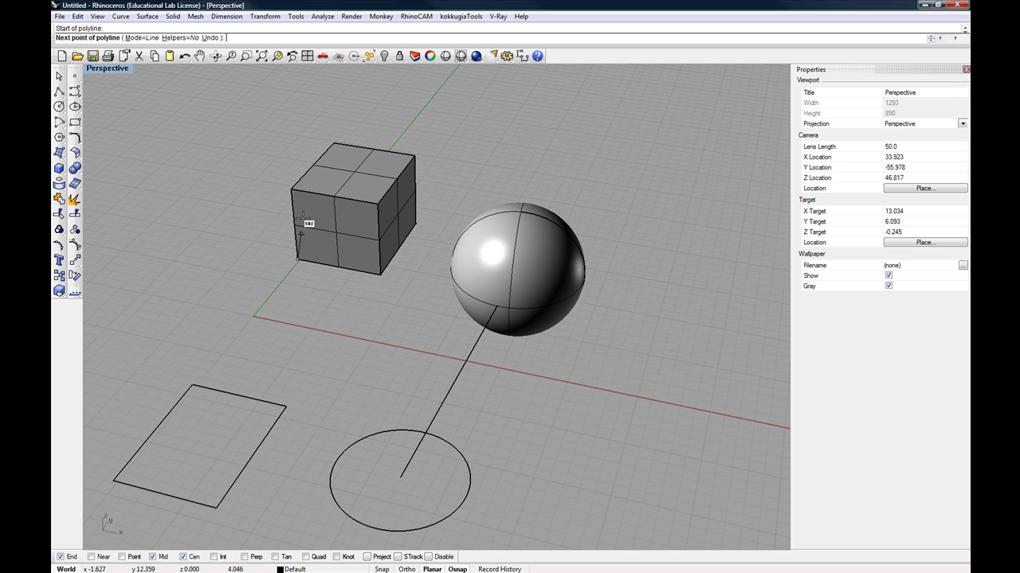
pyautogui.click(333, 144)
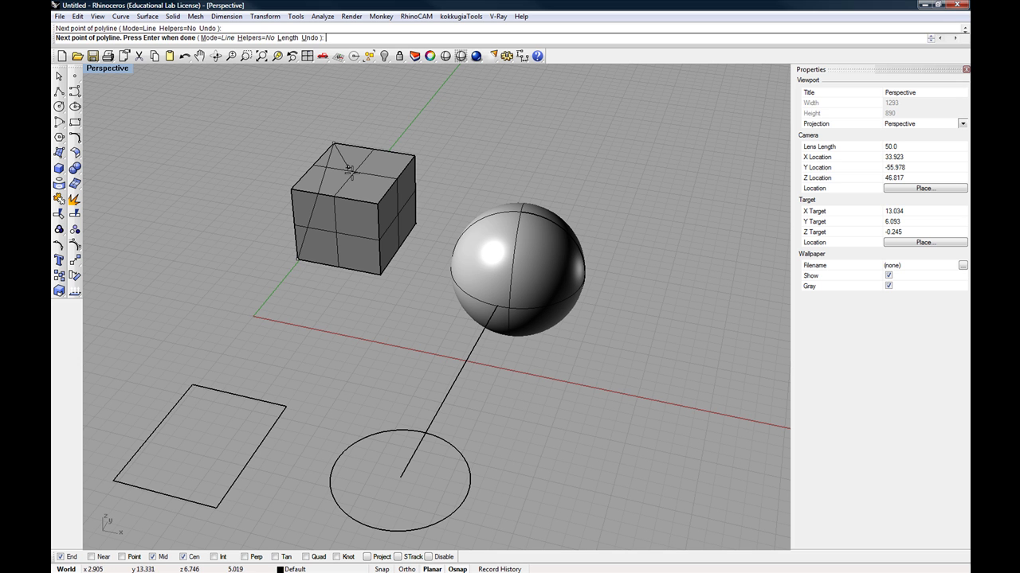
pyautogui.click(378, 203)
pyautogui.click(414, 155)
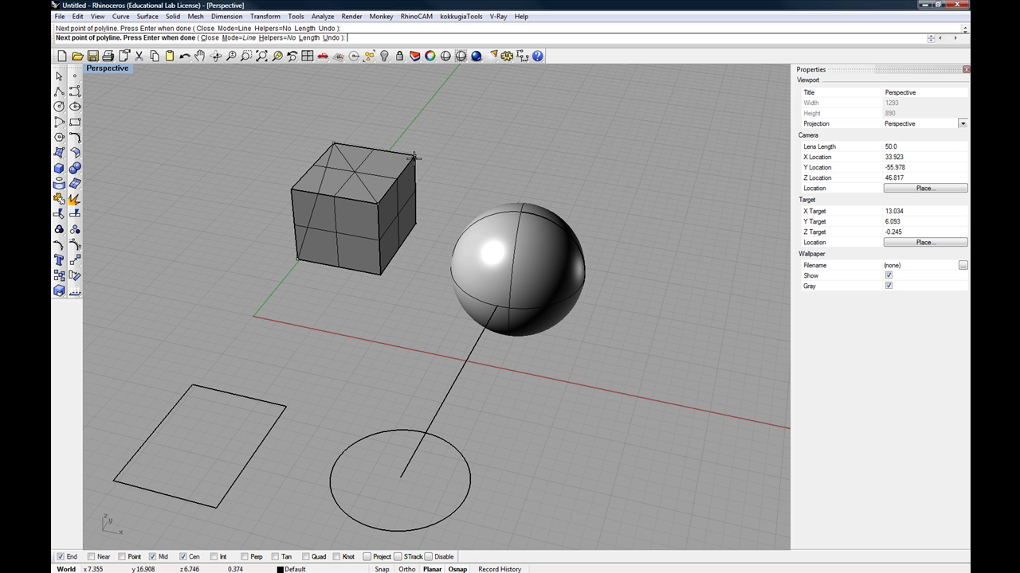
pyautogui.click(381, 275)
pyautogui.click(293, 259)
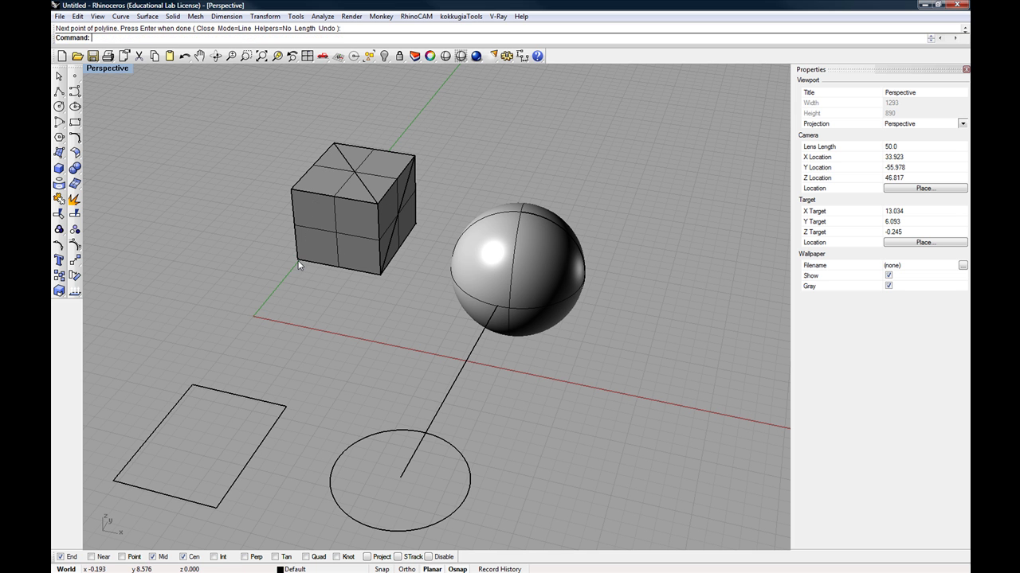
# Step: Move the closed polyline left off the cube, then window-select every object
pyautogui.moveTo(293, 259); pyautogui.dragTo(253, 220, button='right')
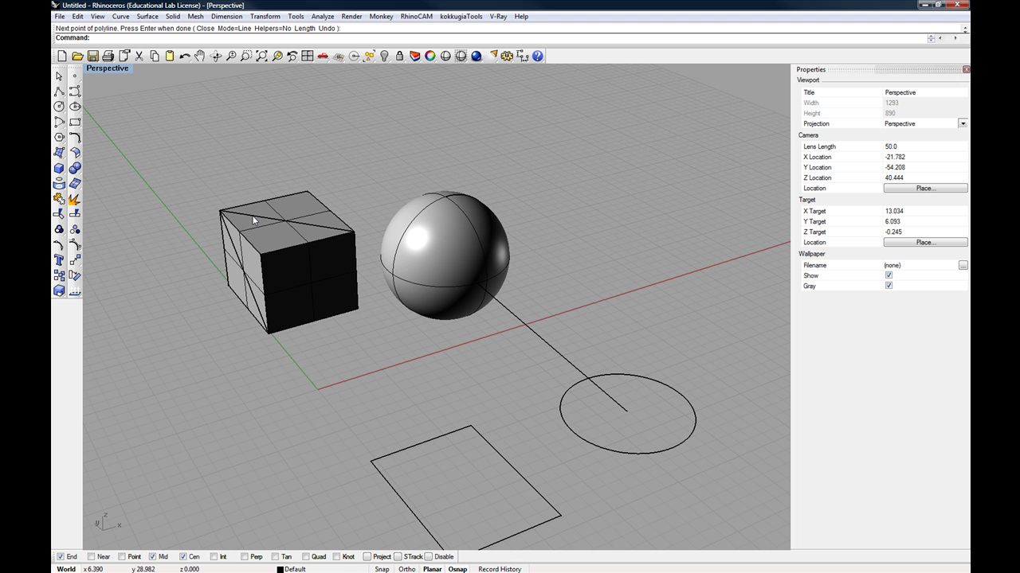
pyautogui.click(258, 219)
pyautogui.click(283, 244)
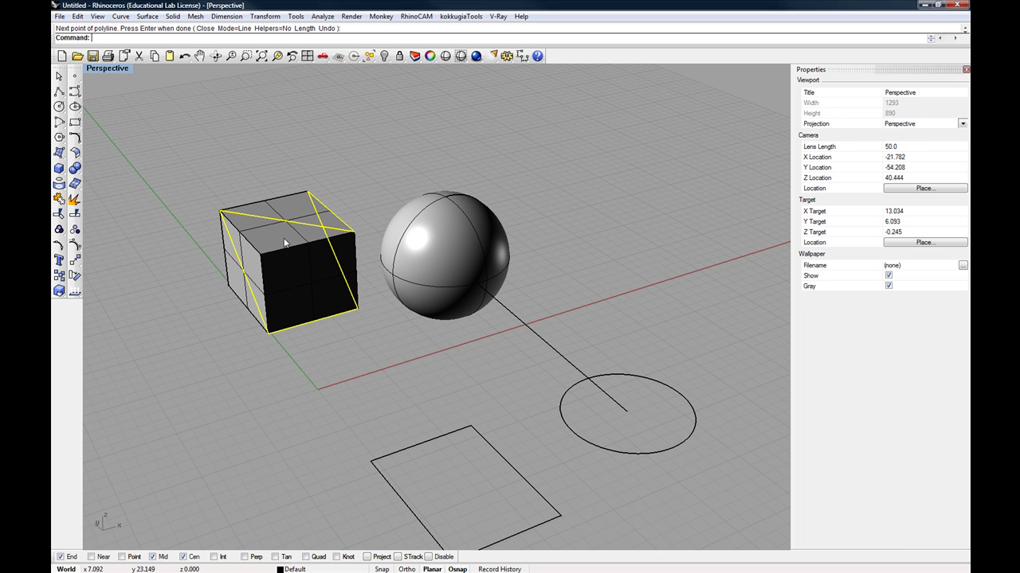
pyautogui.scroll(-3, 287, 231)
pyautogui.moveTo(292, 221); pyautogui.dragTo(207, 254)
pyautogui.moveTo(208, 254); pyautogui.dragTo(308, 190, button='right')
pyautogui.press('Escape')
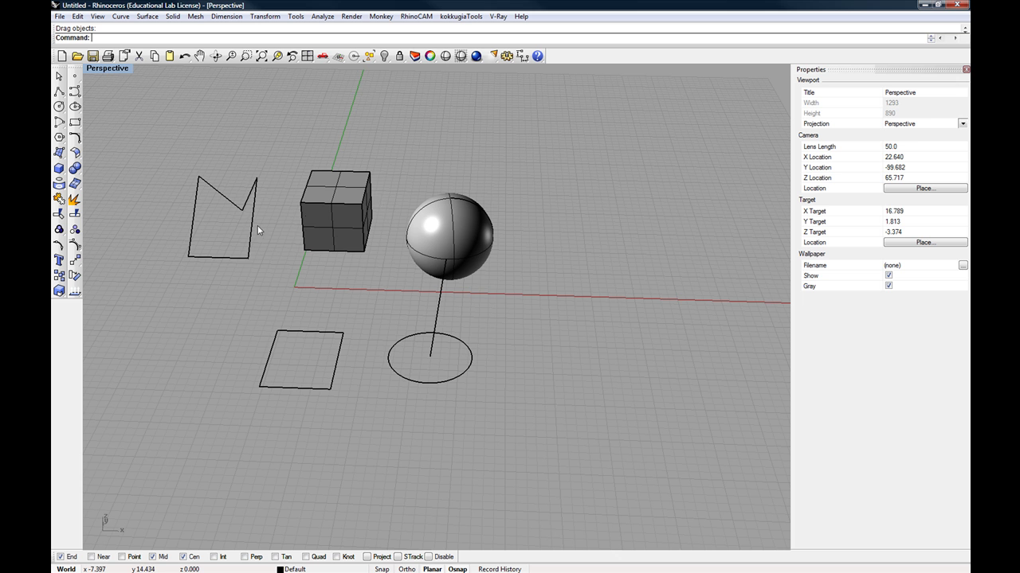
pyautogui.moveTo(257, 226); pyautogui.dragTo(185, 215, button='right')
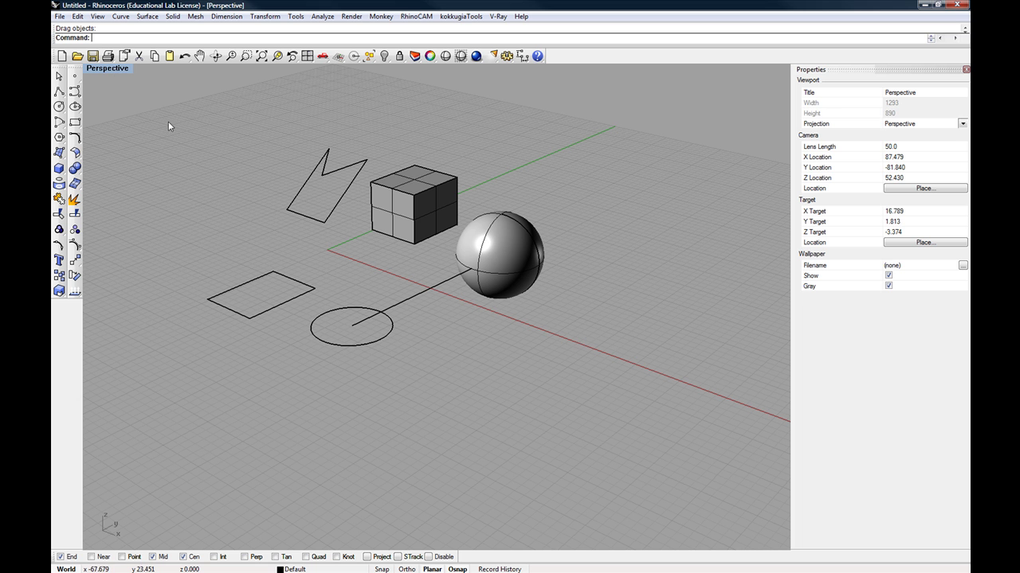
pyautogui.moveTo(193, 151); pyautogui.dragTo(604, 432)
# Step: Delete all objects, then maximize the Top view with the origin at lower left
pyautogui.press('Delete')
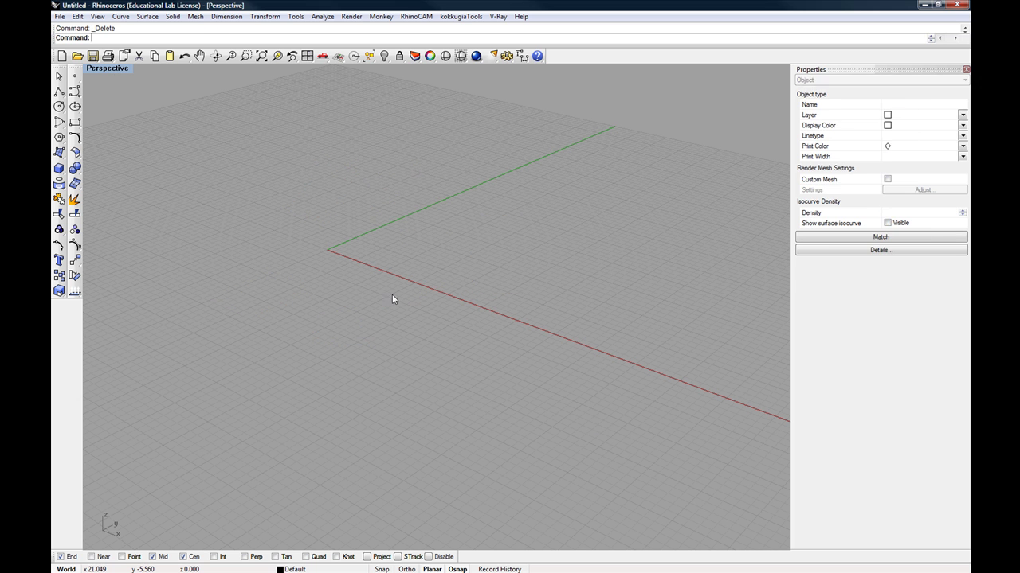
pyautogui.doubleClick(111, 71)
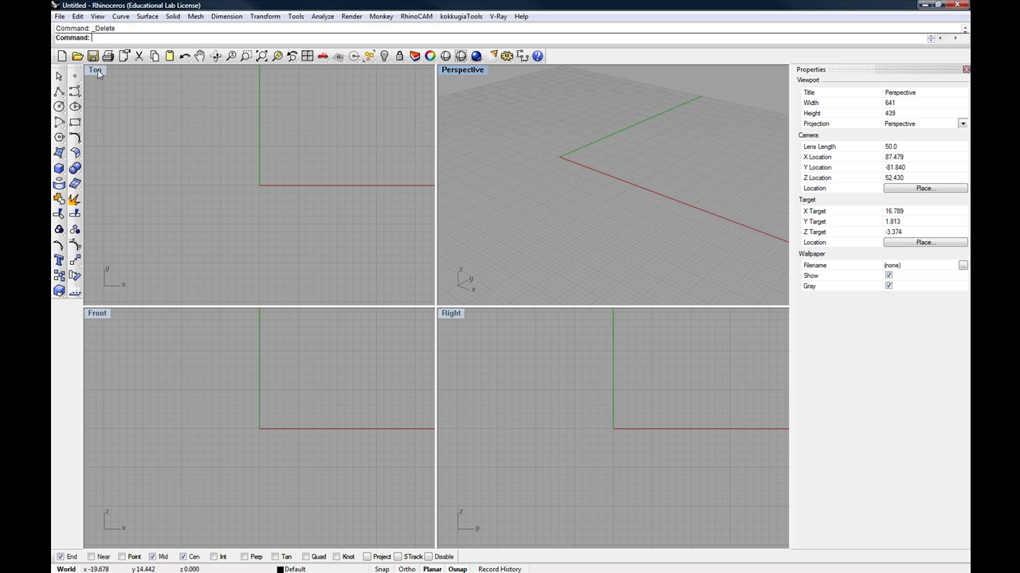
pyautogui.doubleClick(97, 71)
pyautogui.moveTo(366, 157); pyautogui.dragTo(279, 278, button='right')
# Step: Draw a rectangle in the Top view, plus a circle above-right of it
pyautogui.click(75, 122)
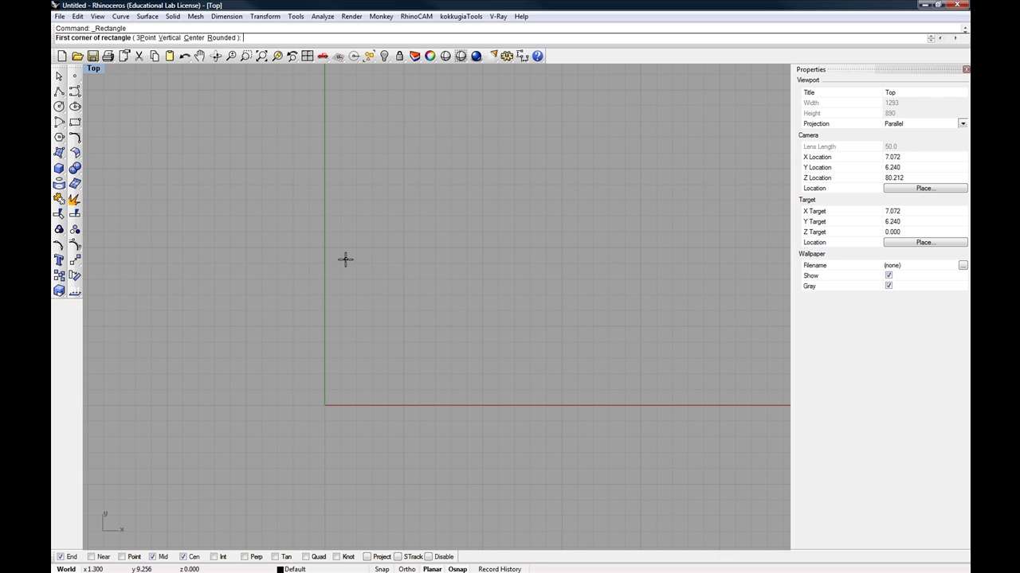
pyautogui.click(346, 259)
pyautogui.click(488, 378)
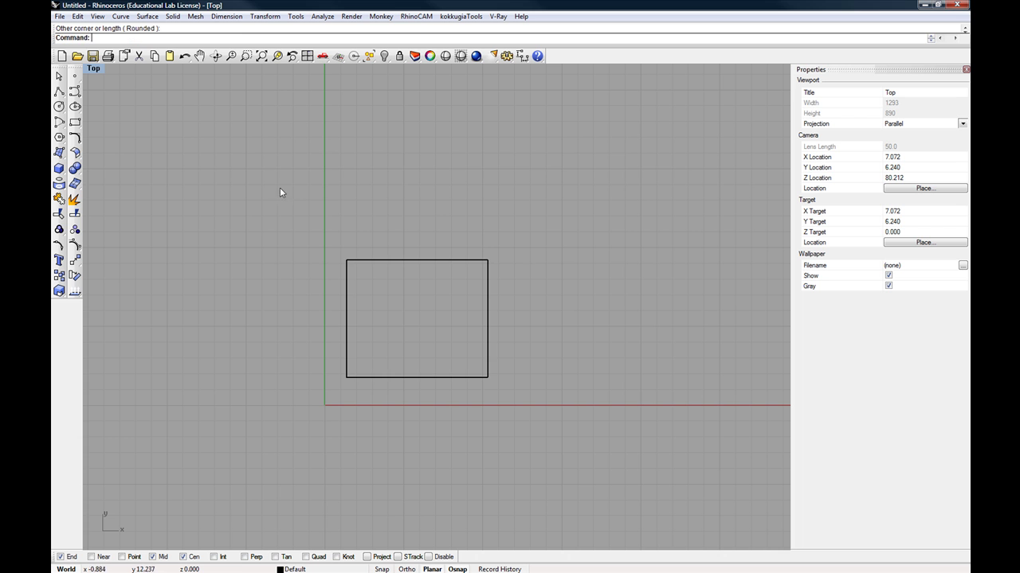
pyautogui.click(59, 106)
pyautogui.click(551, 117)
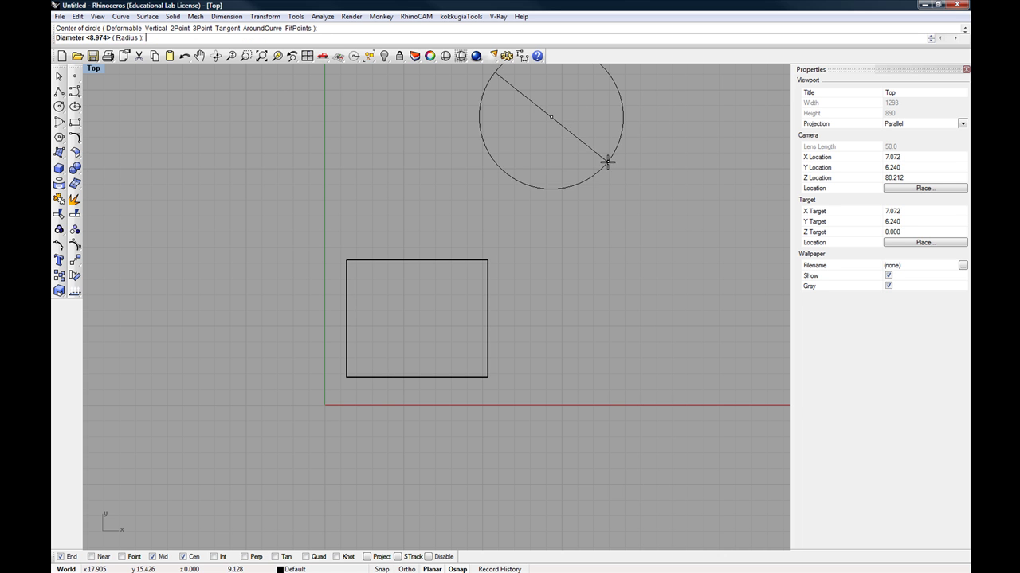
pyautogui.click(588, 117)
pyautogui.moveTo(405, 183); pyautogui.dragTo(351, 227, button='right')
# Step: Draw a five-point wavy curve crossing the rectangle
pyautogui.click(74, 92)
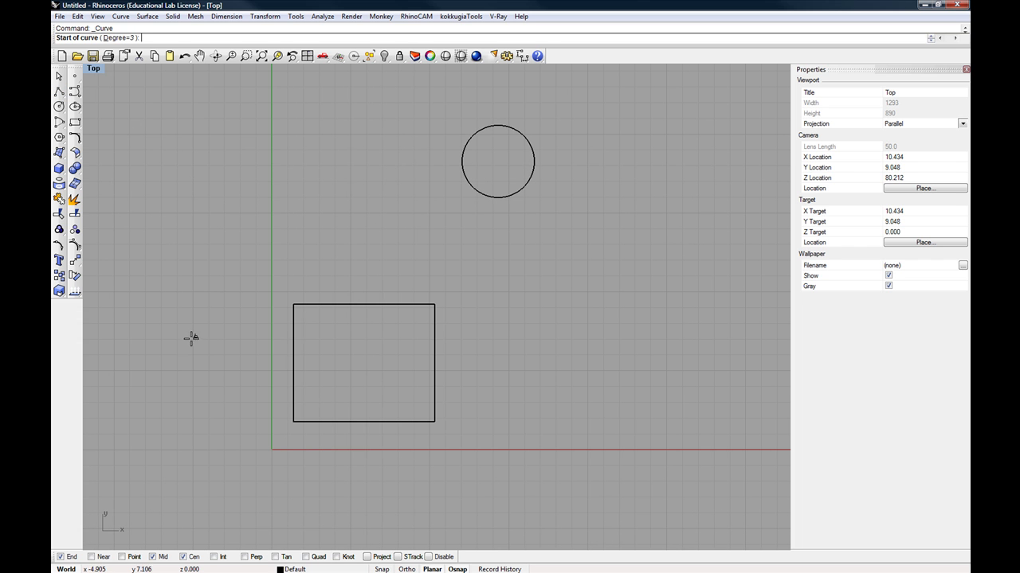
pyautogui.click(250, 408)
pyautogui.click(280, 335)
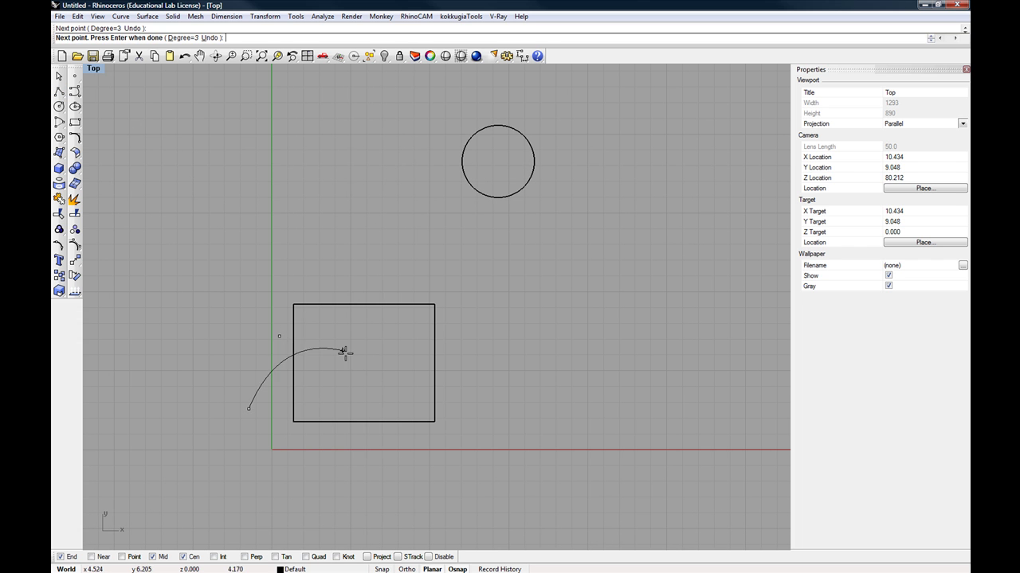
pyautogui.click(388, 378)
pyautogui.click(481, 453)
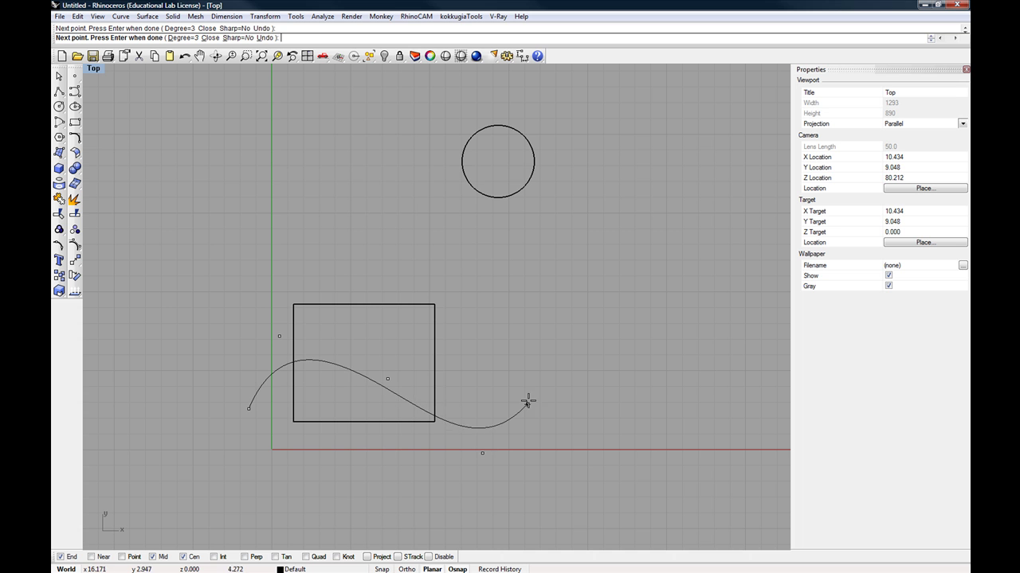
pyautogui.click(528, 391)
pyautogui.rightClick(528, 391)
pyautogui.moveTo(484, 364); pyautogui.dragTo(457, 336, button='right')
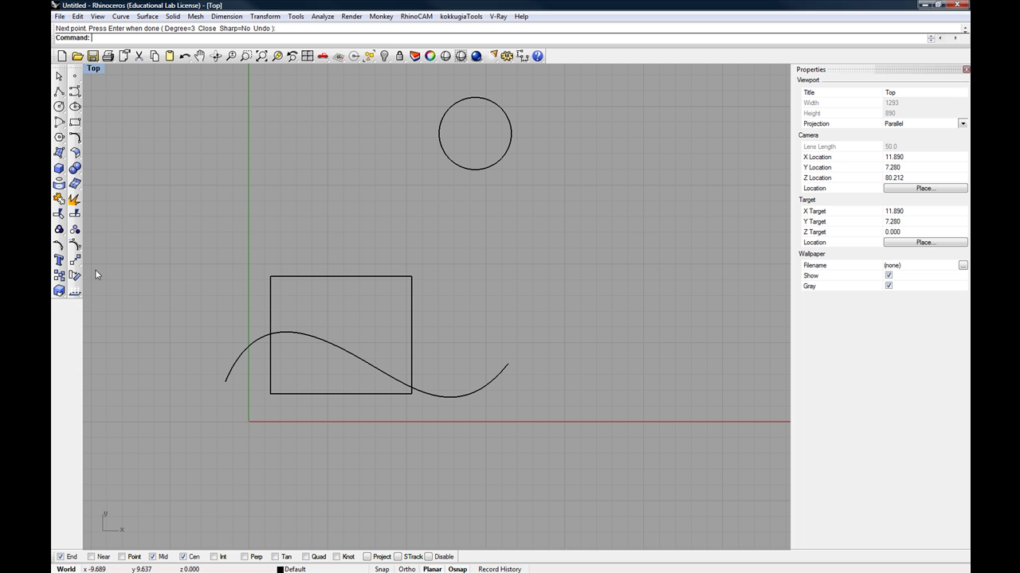
# Step: Start Rotate with object snapping disabled and select the wavy curve
pyautogui.click(266, 17)
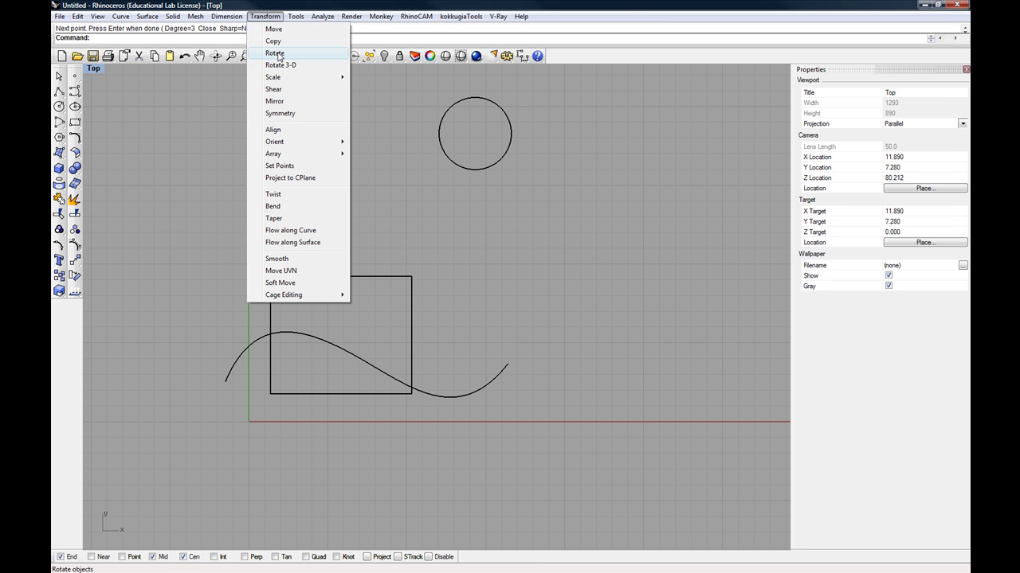
pyautogui.press('Escape')
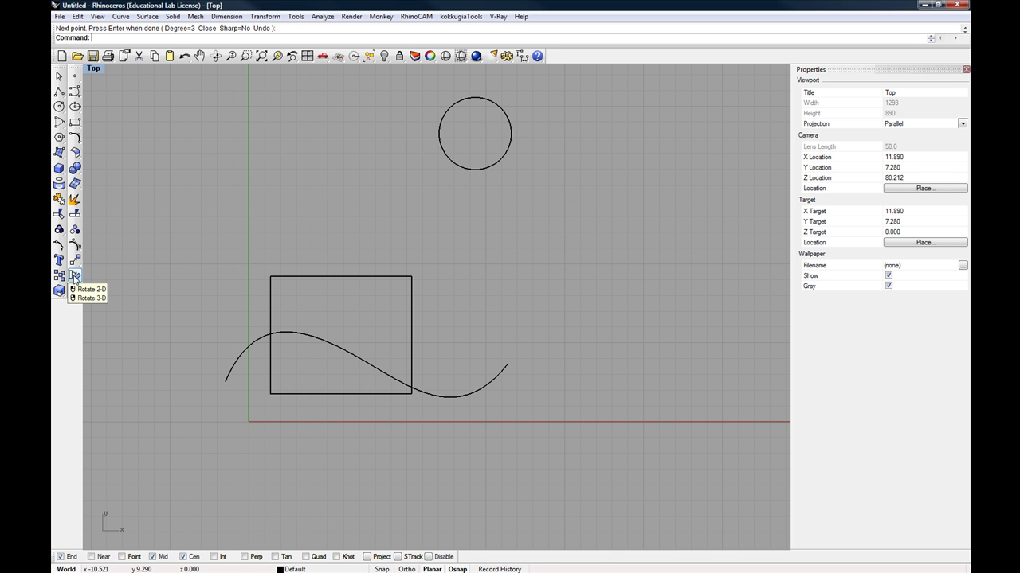
pyautogui.click(74, 276)
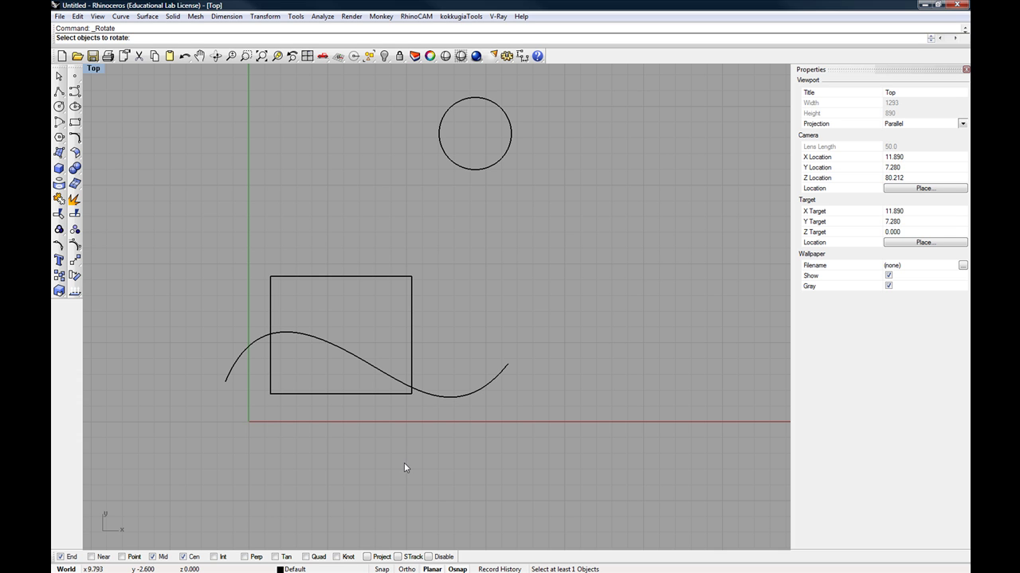
pyautogui.click(429, 557)
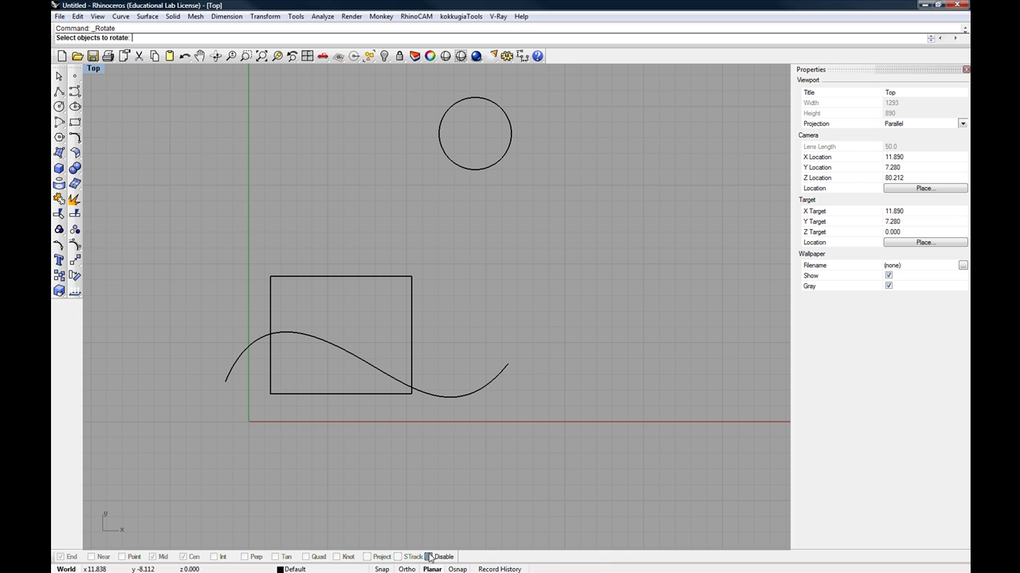
pyautogui.click(478, 394)
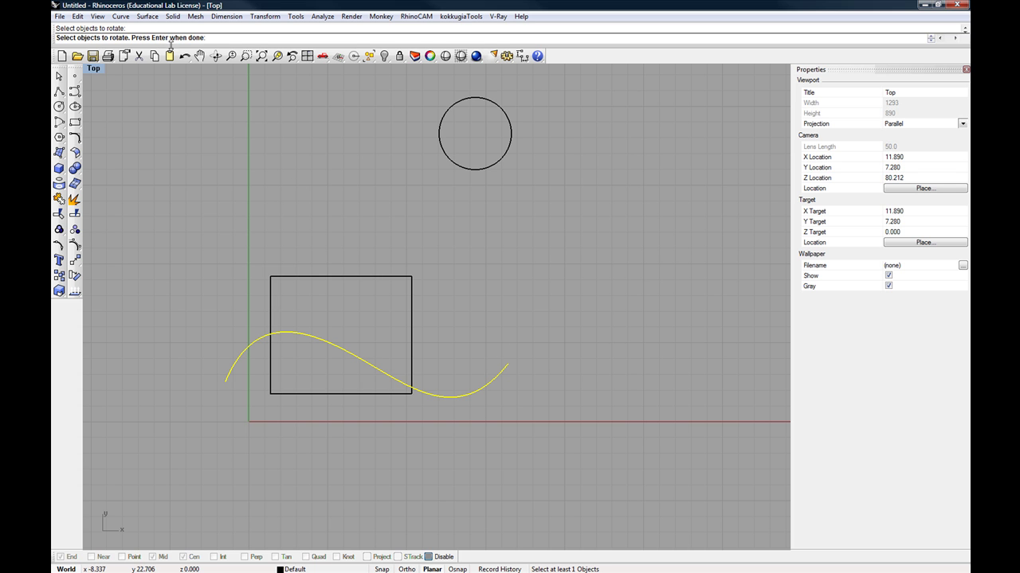
pyautogui.press('Return')
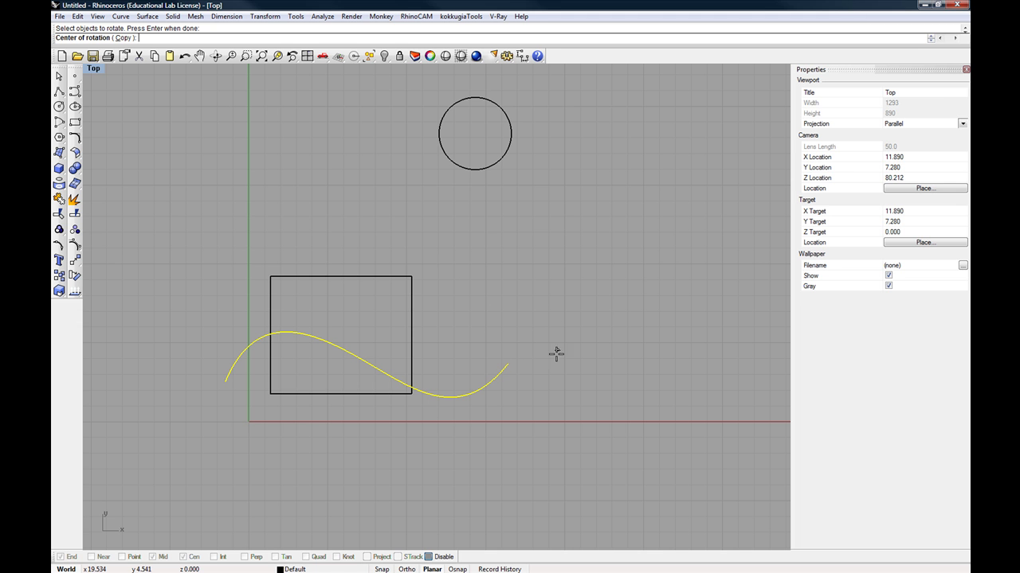
# Step: Rotate-copy the curve about a centre point to its right
pyautogui.moveTo(530, 316); pyautogui.dragTo(466, 325, button='right')
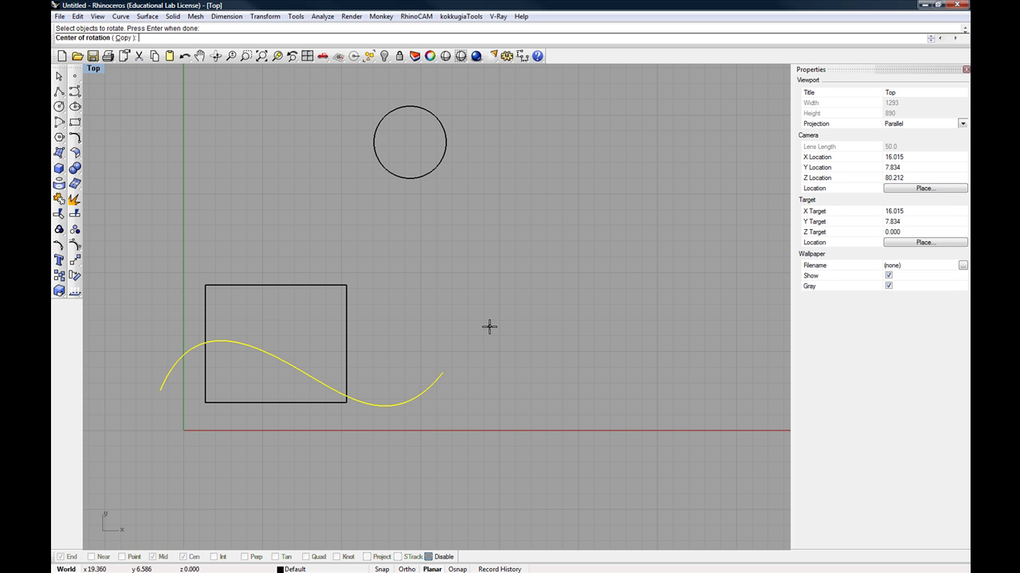
pyautogui.click(489, 327)
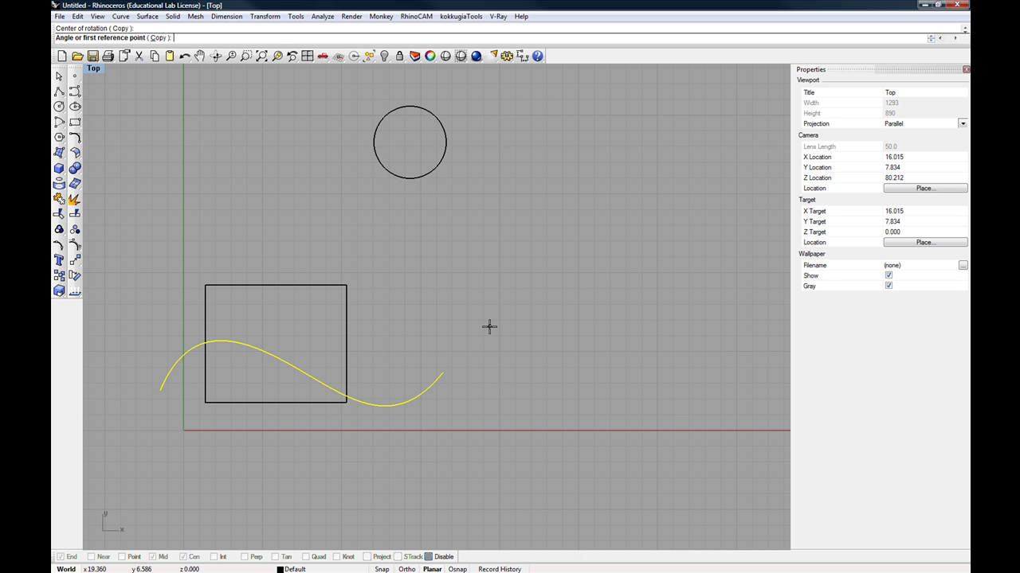
pyautogui.click(421, 331)
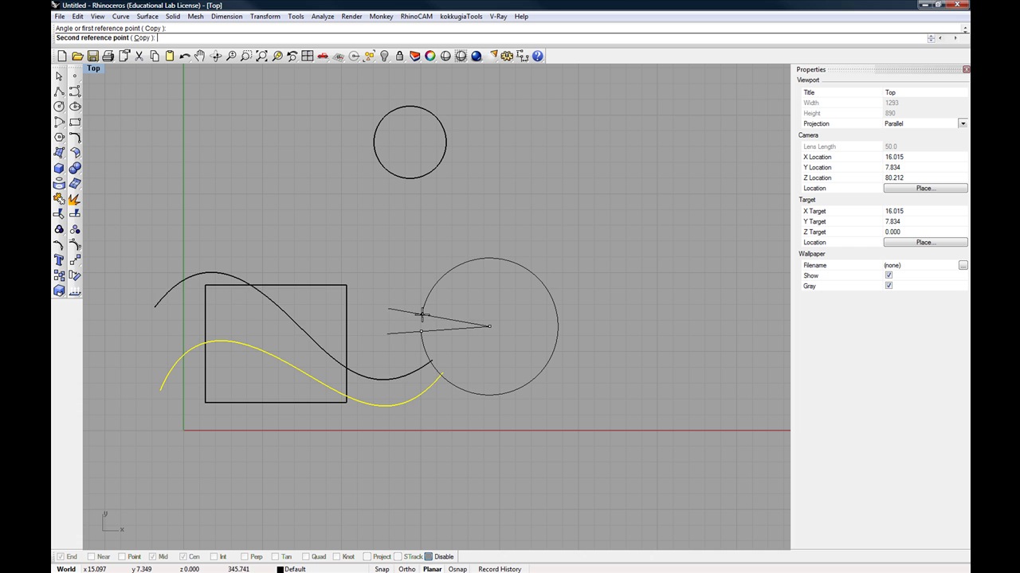
pyautogui.click(526, 286)
# Step: Undo the rotated copy, deselect the curve and restart Rotate
pyautogui.scroll(-3, 448, 403)
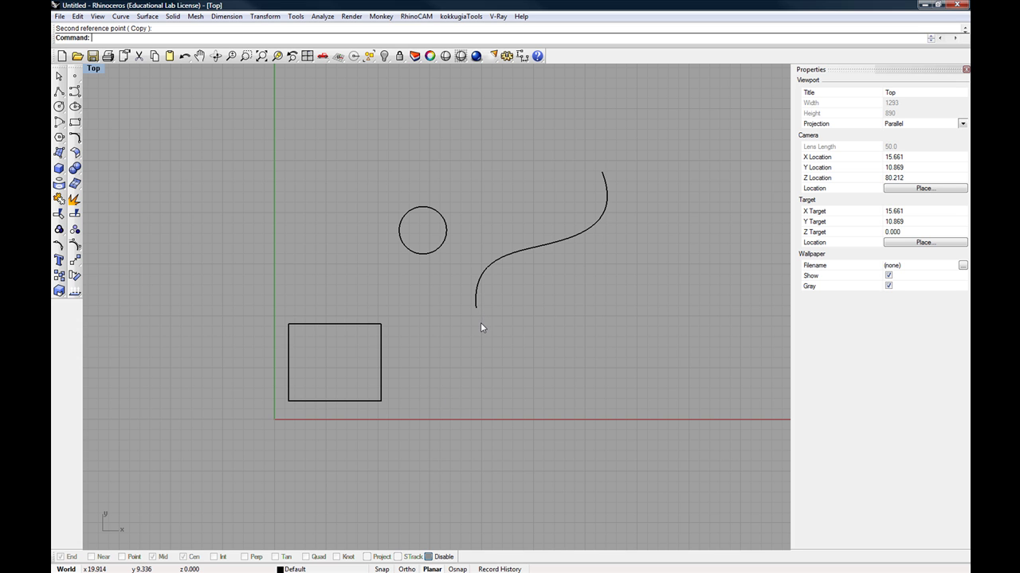
pyautogui.hotkey('ctrl', 'z')
pyautogui.moveTo(442, 347); pyautogui.dragTo(468, 336, button='right')
pyautogui.press('Escape')
pyautogui.rightClick(468, 354)
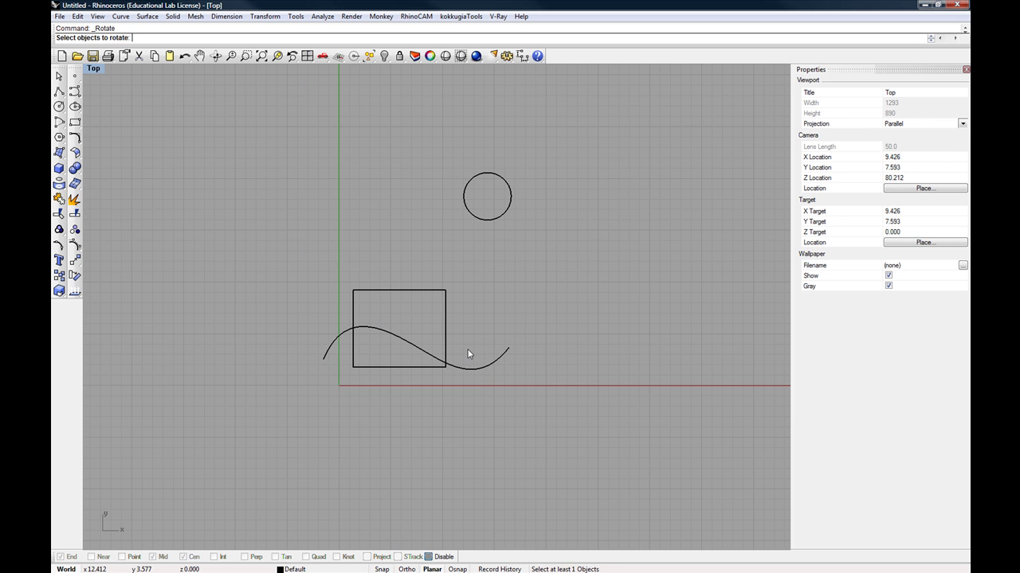
# Step: Re-enable object snapping with only End points active
pyautogui.click(429, 557)
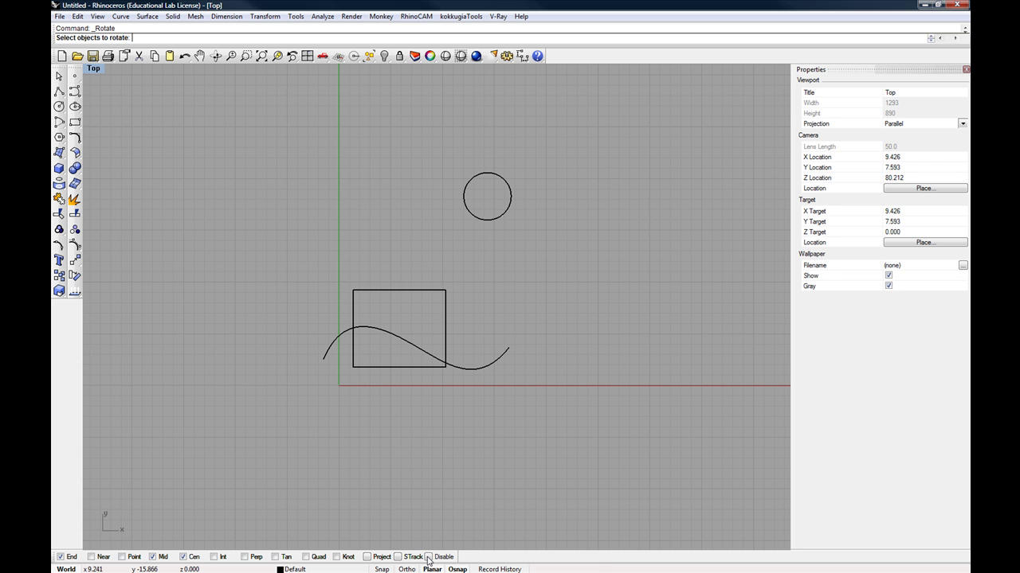
pyautogui.click(183, 557)
pyautogui.click(153, 558)
pyautogui.moveTo(462, 345); pyautogui.dragTo(484, 349, button='right')
pyautogui.scroll(2, 485, 349)
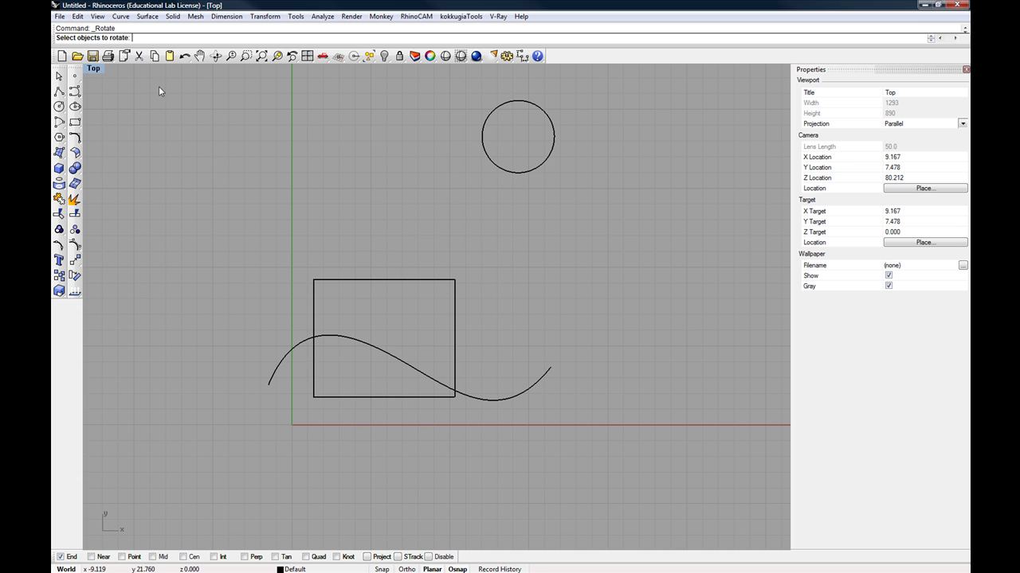
# Step: Rotate-copy the wavy curve about its right end point, then undo it
pyautogui.click(482, 397)
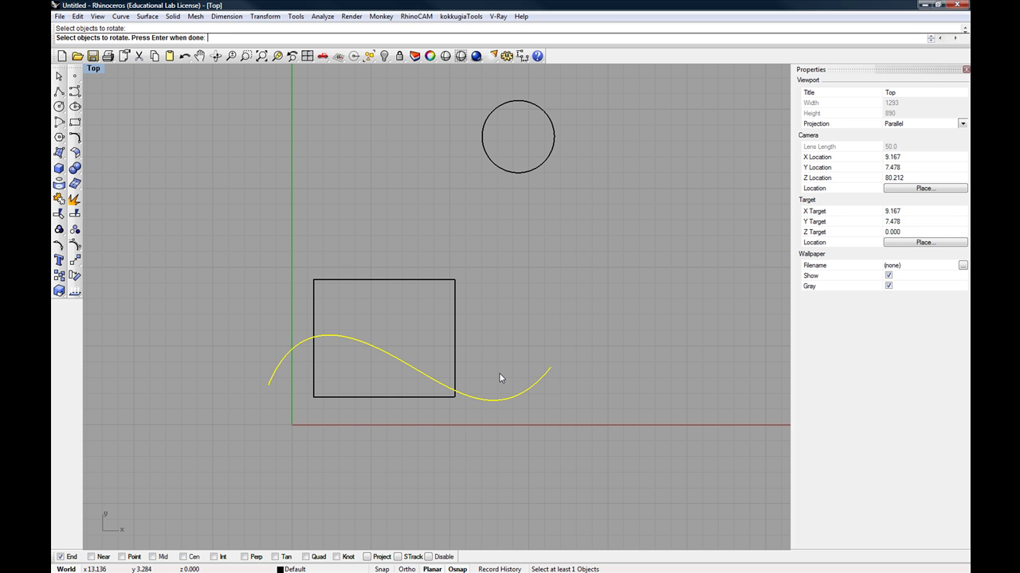
pyautogui.press('Return')
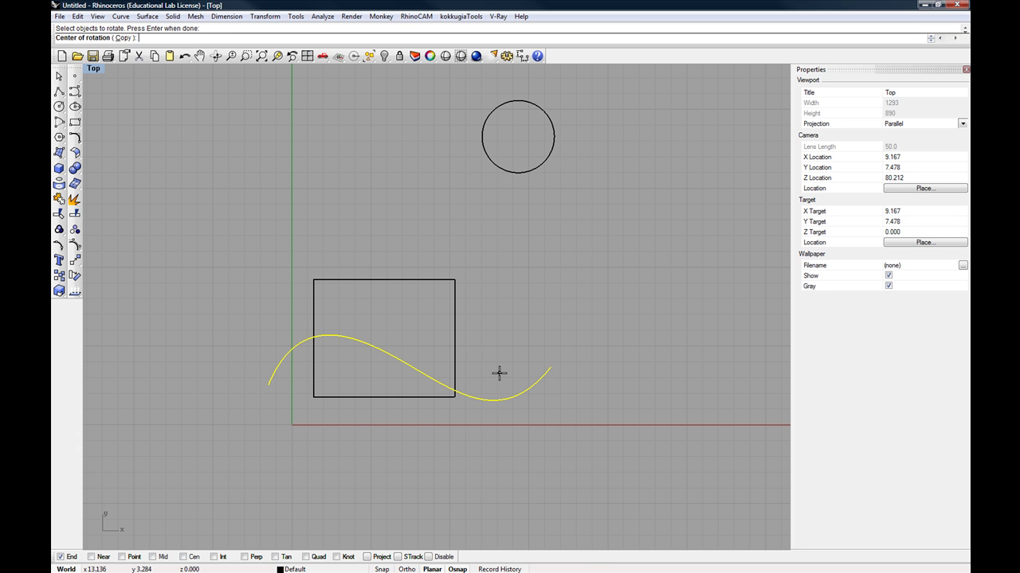
pyautogui.click(550, 367)
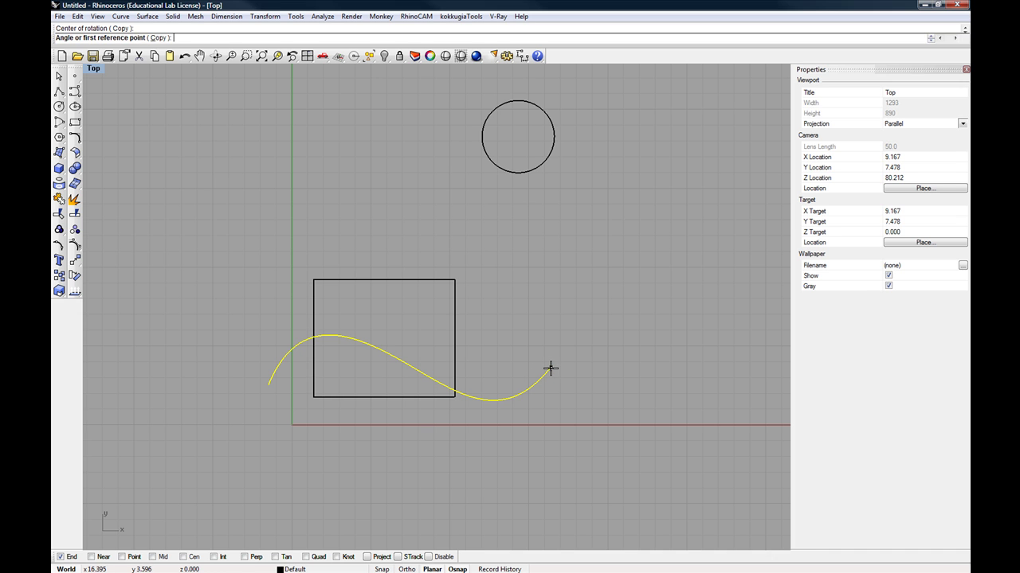
pyautogui.click(495, 360)
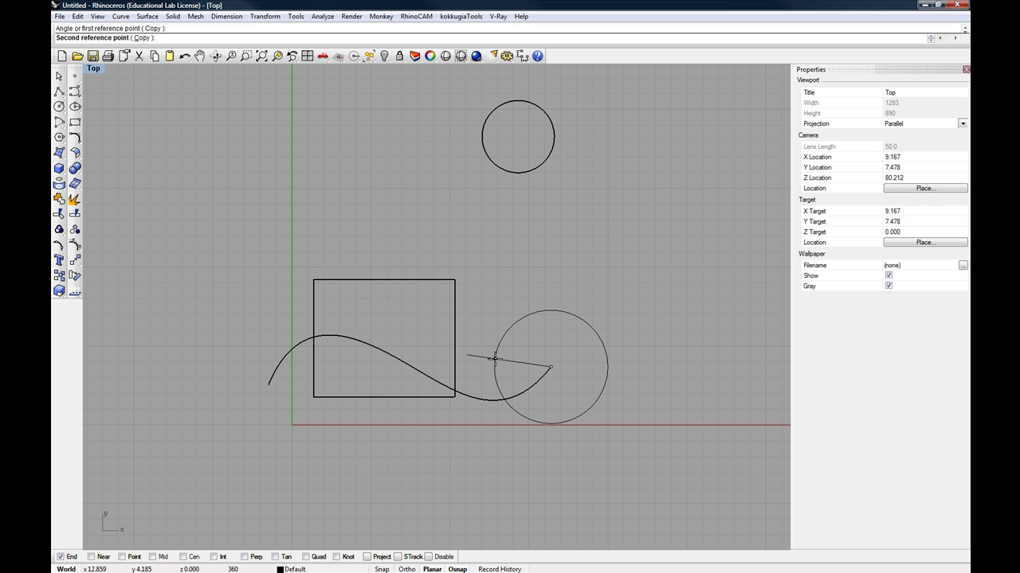
pyautogui.click(567, 315)
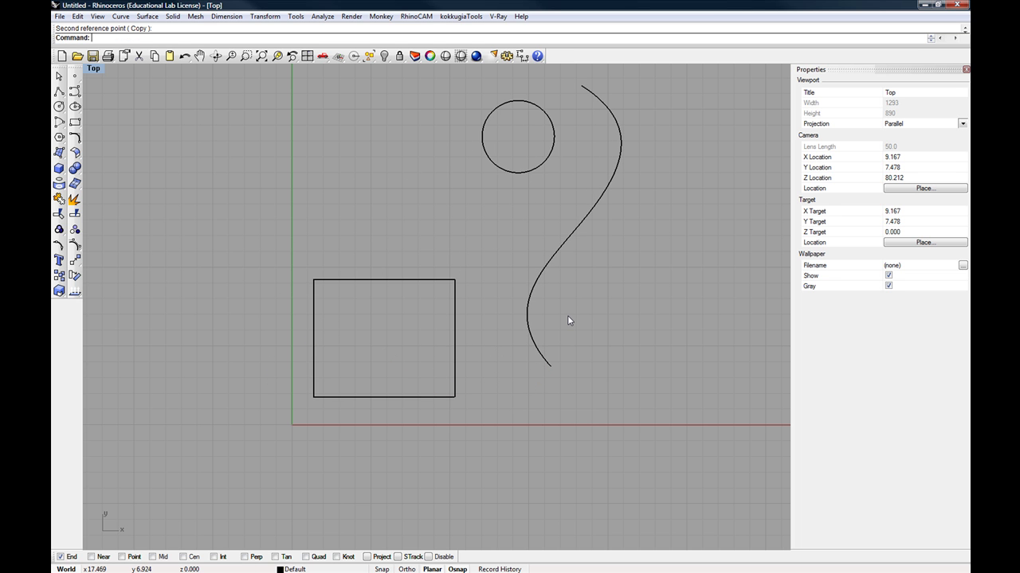
pyautogui.hotkey('ctrl', 'z')
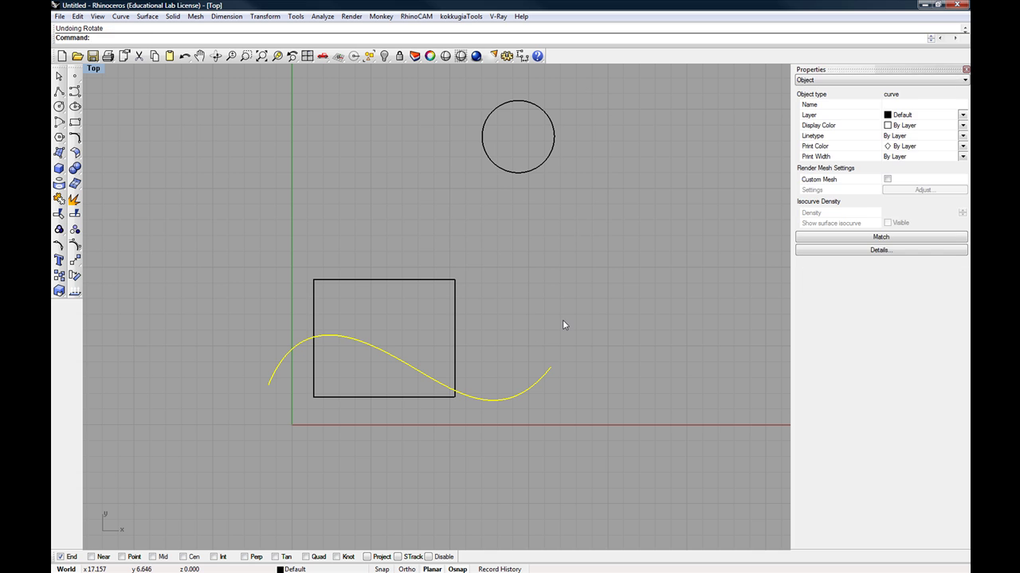
pyautogui.press('Return')
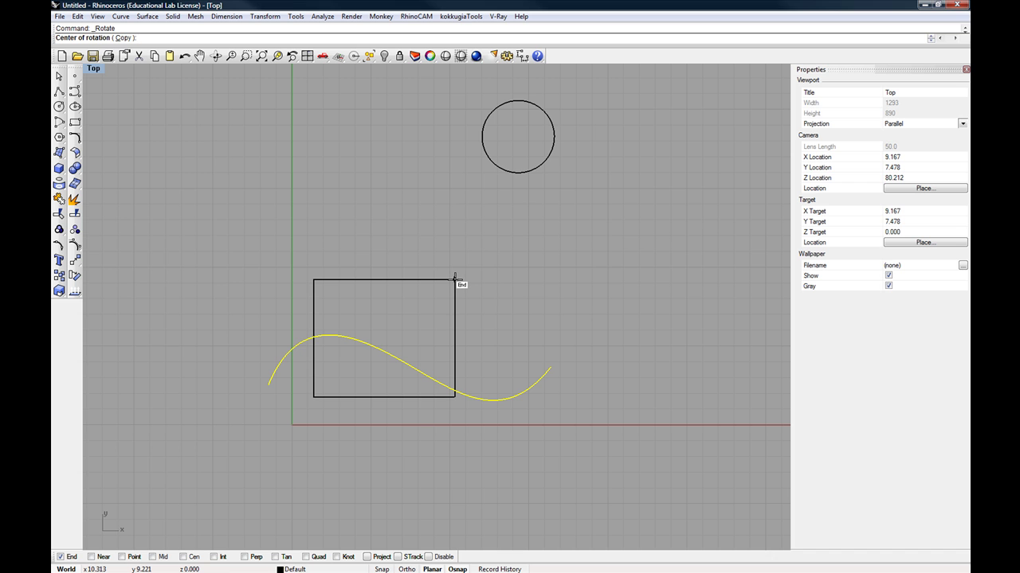
# Step: Begin rotating the curve about the rectangle's top-right corner, then cancel and deselect
pyautogui.click(456, 278)
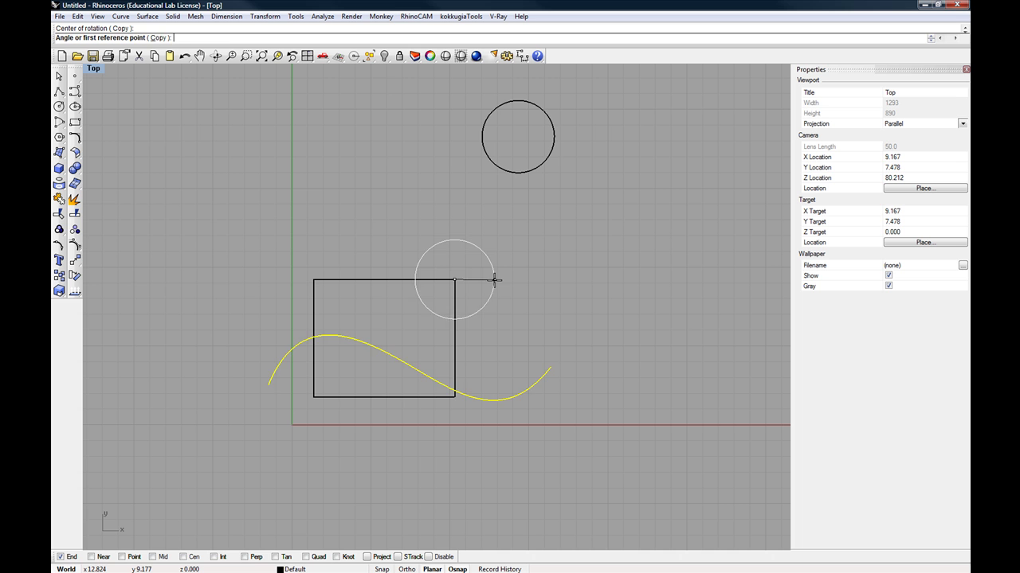
pyautogui.click(493, 279)
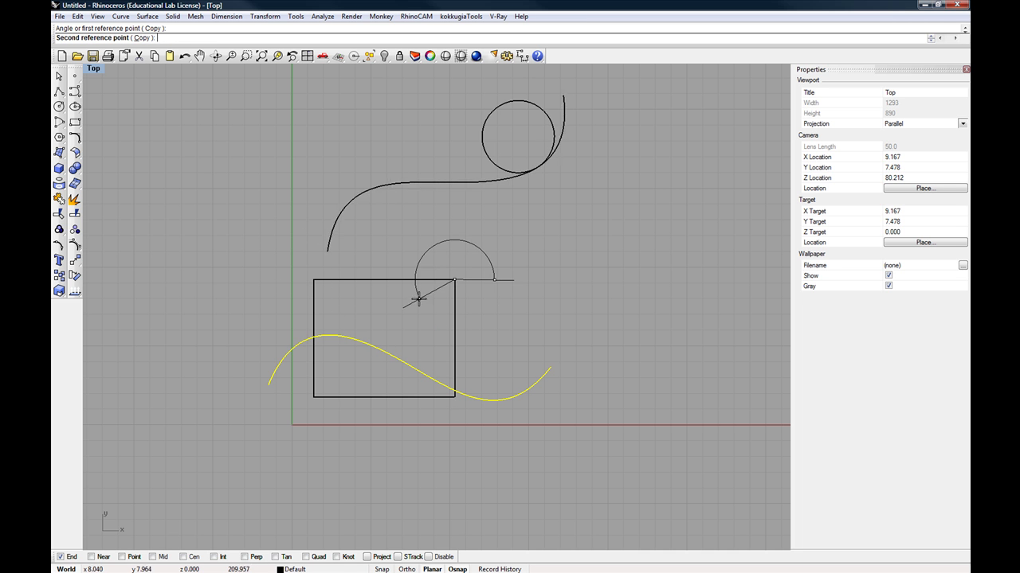
pyautogui.click(493, 293)
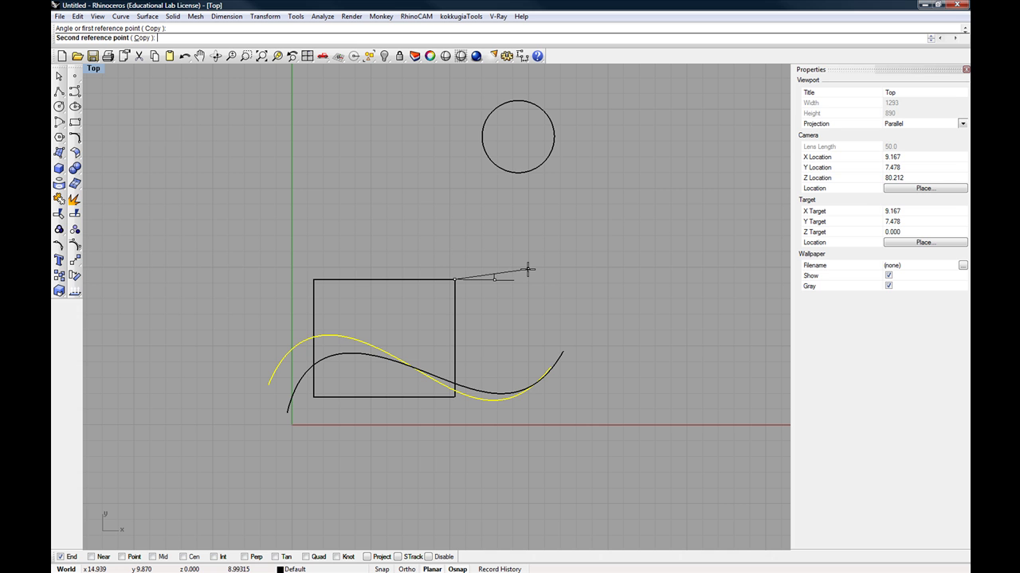
pyautogui.press('Escape')
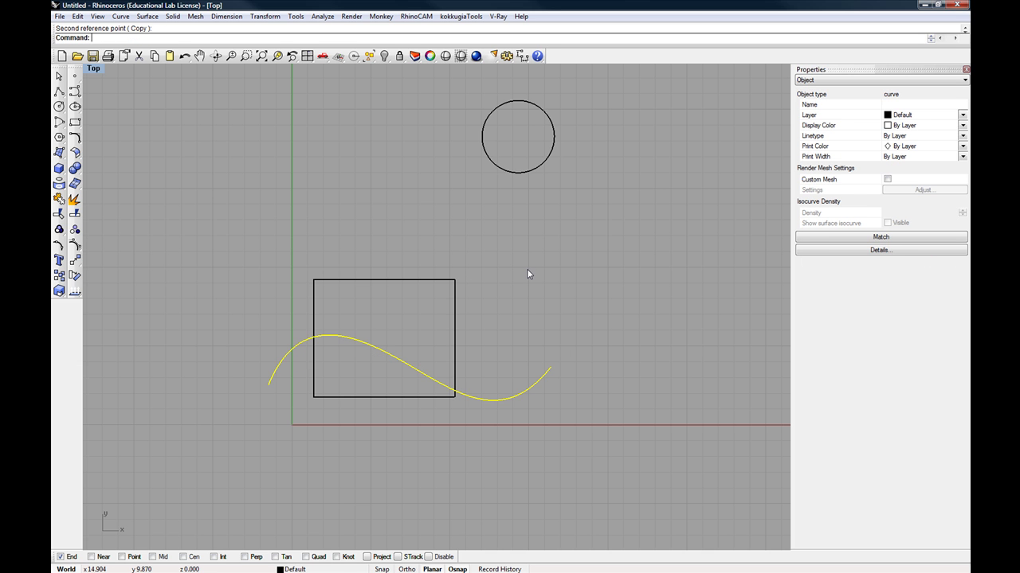
pyautogui.press('Escape')
pyautogui.scroll(-3, 510, 286)
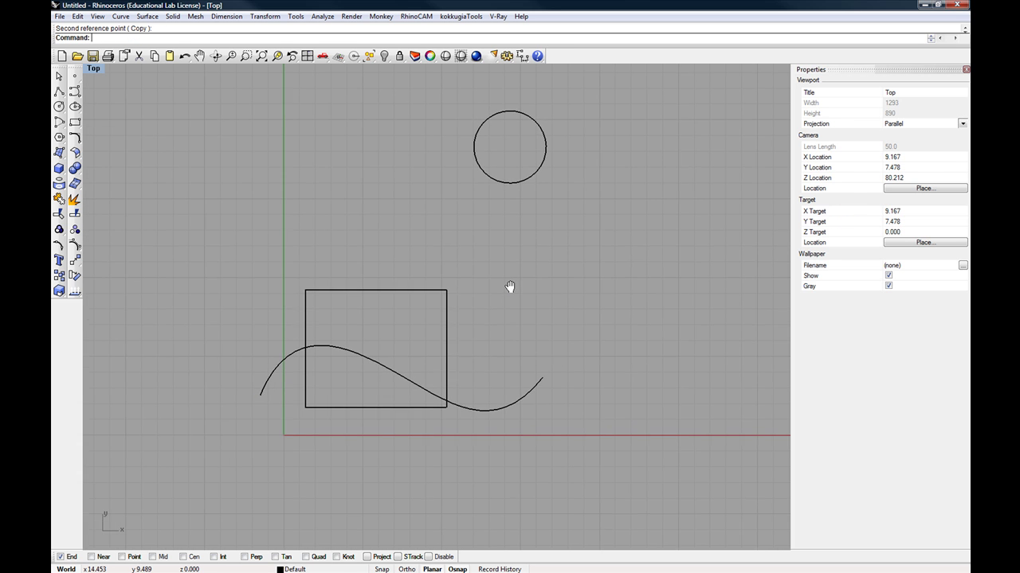
pyautogui.moveTo(479, 316); pyautogui.dragTo(438, 307, button='right')
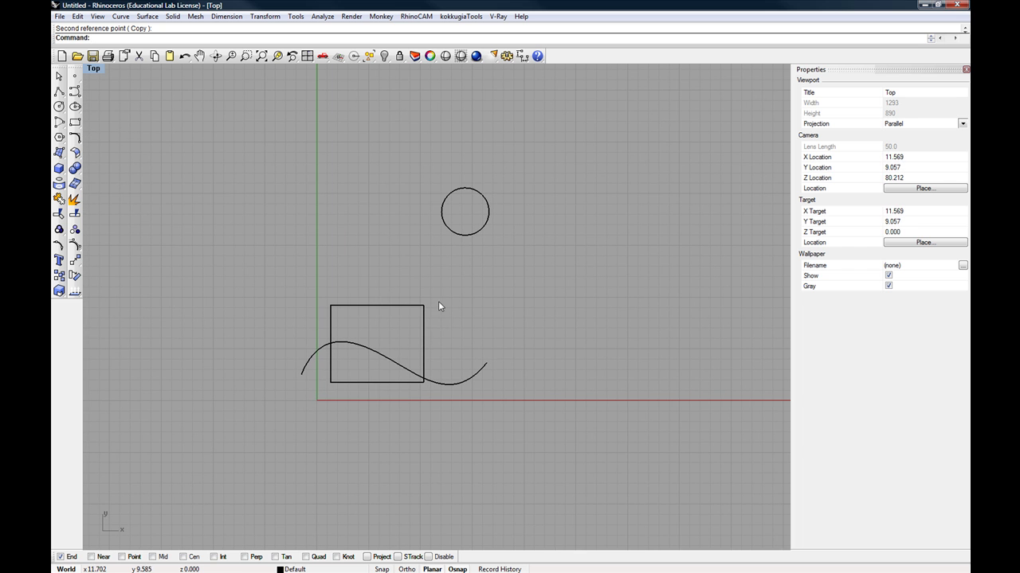
pyautogui.click(427, 351)
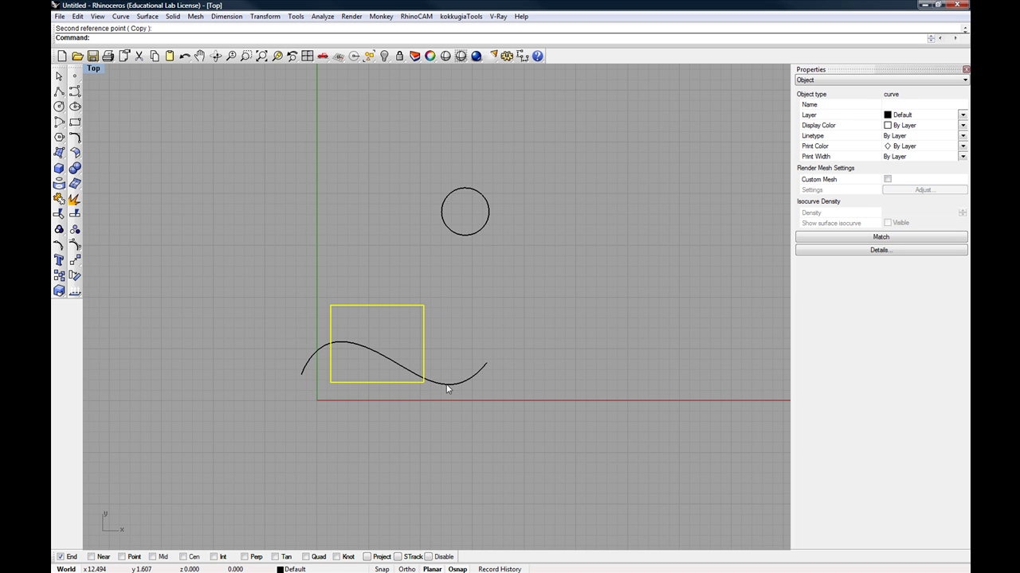
pyautogui.keyDown('shift'); pyautogui.click(447, 388); pyautogui.keyUp('shift')
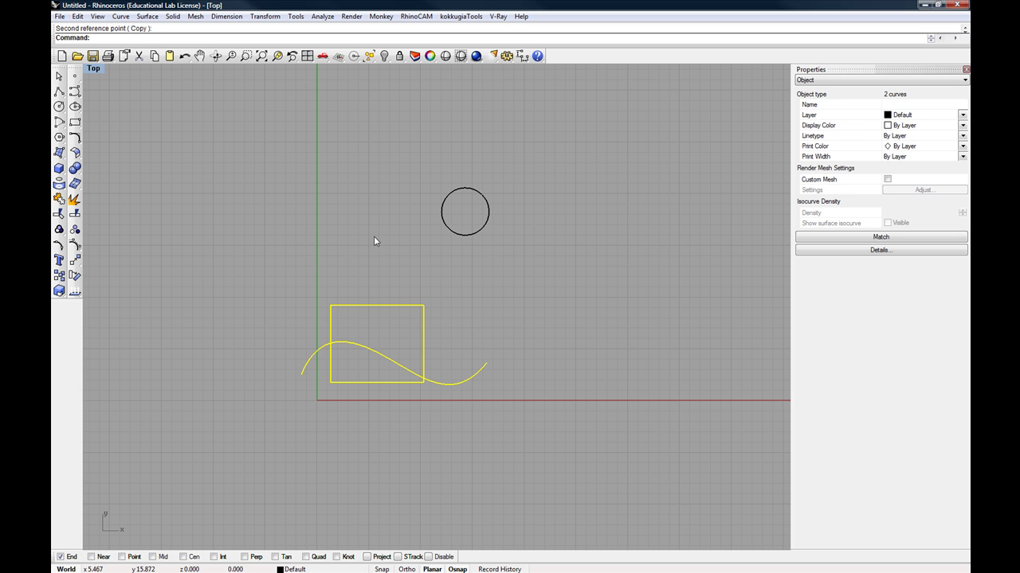
pyautogui.write('rotate')
pyautogui.press('Return')
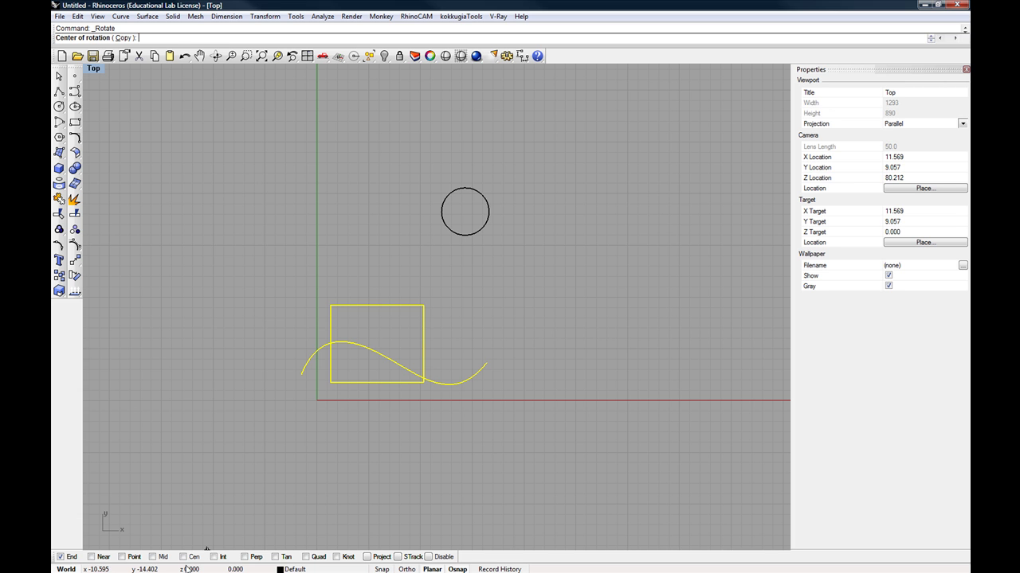
pyautogui.click(470, 224)
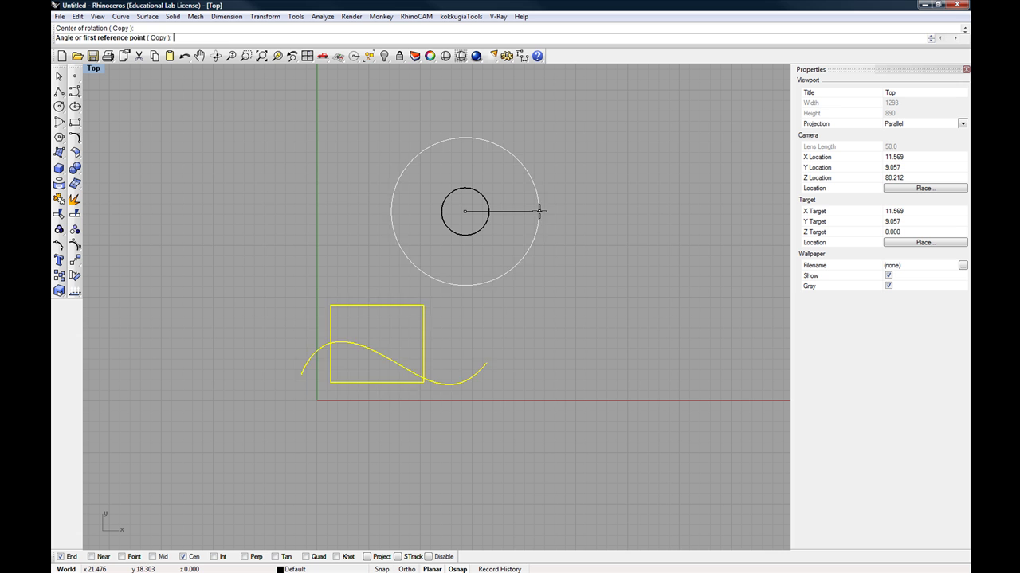
pyautogui.click(538, 211)
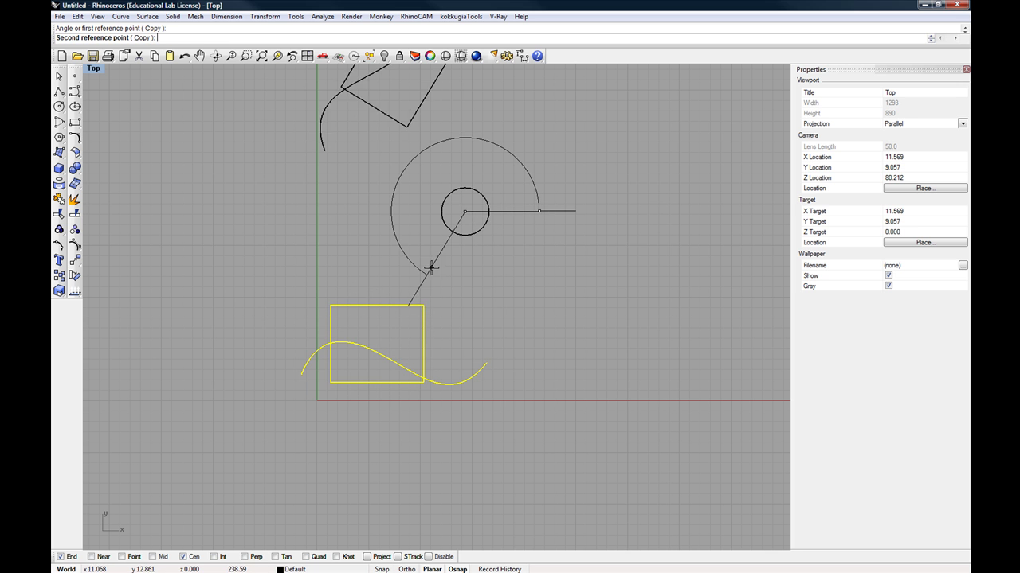
pyautogui.click(495, 255)
pyautogui.moveTo(494, 260); pyautogui.dragTo(525, 276, button='right')
pyautogui.hotkey('ctrl', 'z')
# Step: Move the circle and the wavy curve to the lower left of the Top view
pyautogui.scroll(-3, 419, 301)
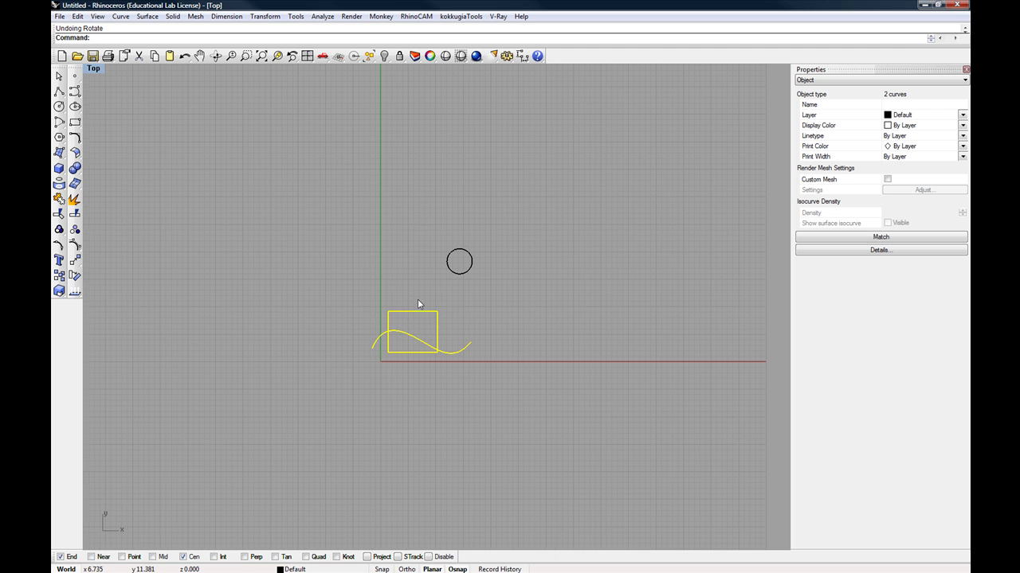
pyautogui.moveTo(451, 275); pyautogui.dragTo(228, 484)
pyautogui.moveTo(451, 353); pyautogui.dragTo(301, 436)
pyautogui.moveTo(208, 192); pyautogui.dragTo(223, 173, button='right')
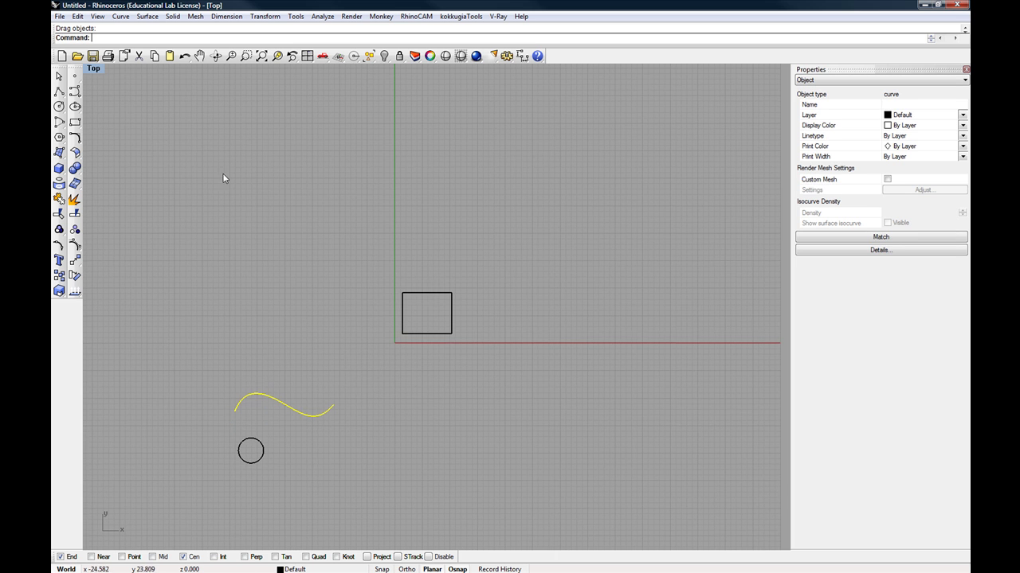
# Step: Restore the four-viewport layout, clear the curve selection and select the rectangle
pyautogui.doubleClick(94, 70)
pyautogui.keyDown('shift'); pyautogui.moveTo(547, 186); pyautogui.dragTo(596, 209, button='right'); pyautogui.keyUp('shift')
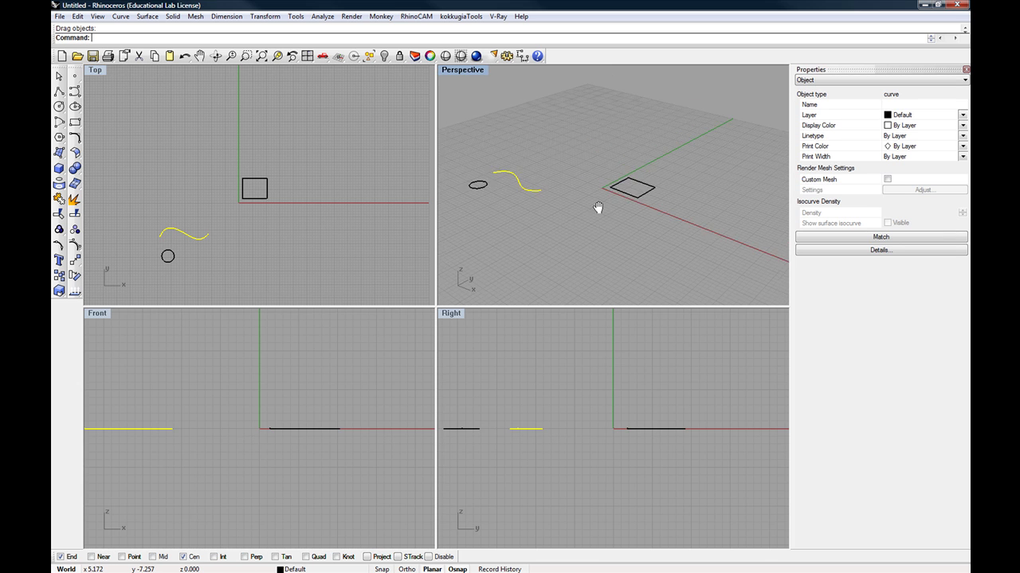
pyautogui.click(604, 209)
pyautogui.scroll(3, 658, 207)
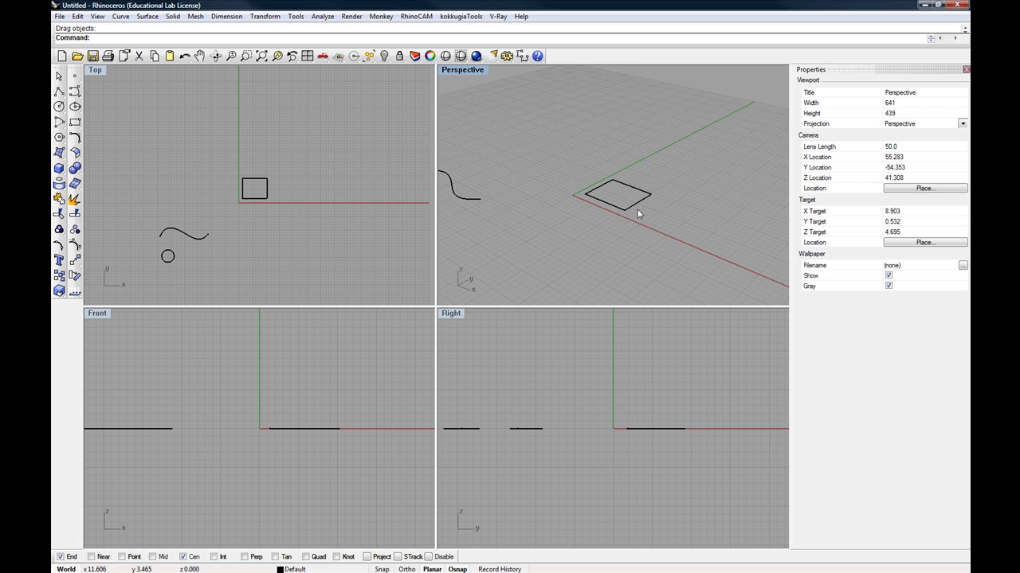
pyautogui.click(628, 207)
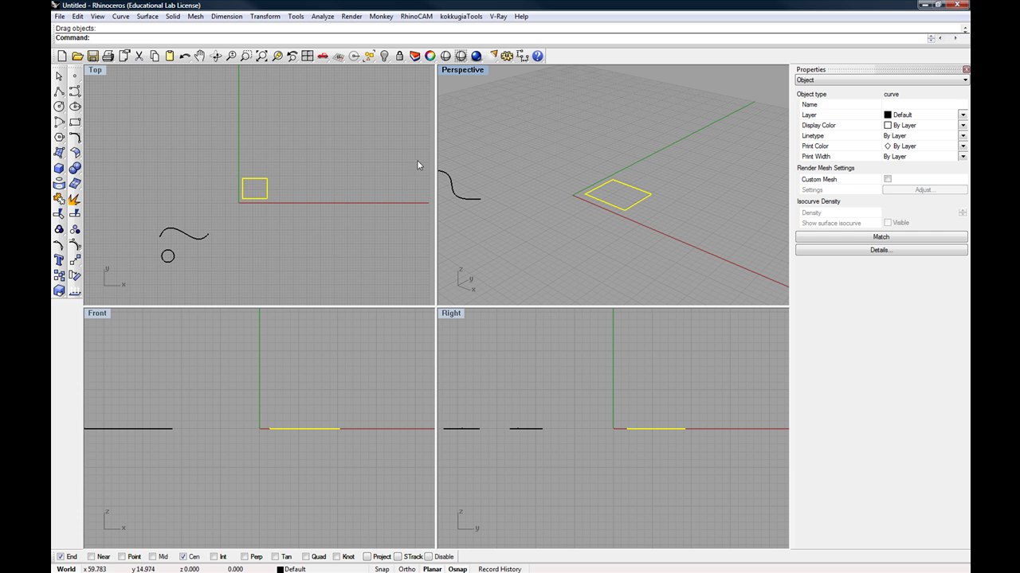
pyautogui.rightClick(548, 178)
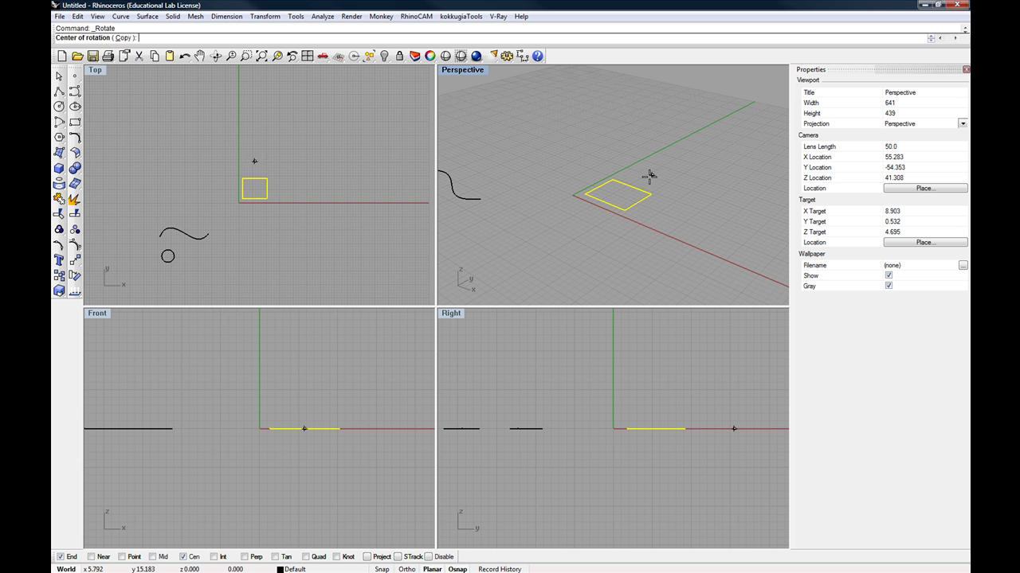
pyautogui.click(652, 176)
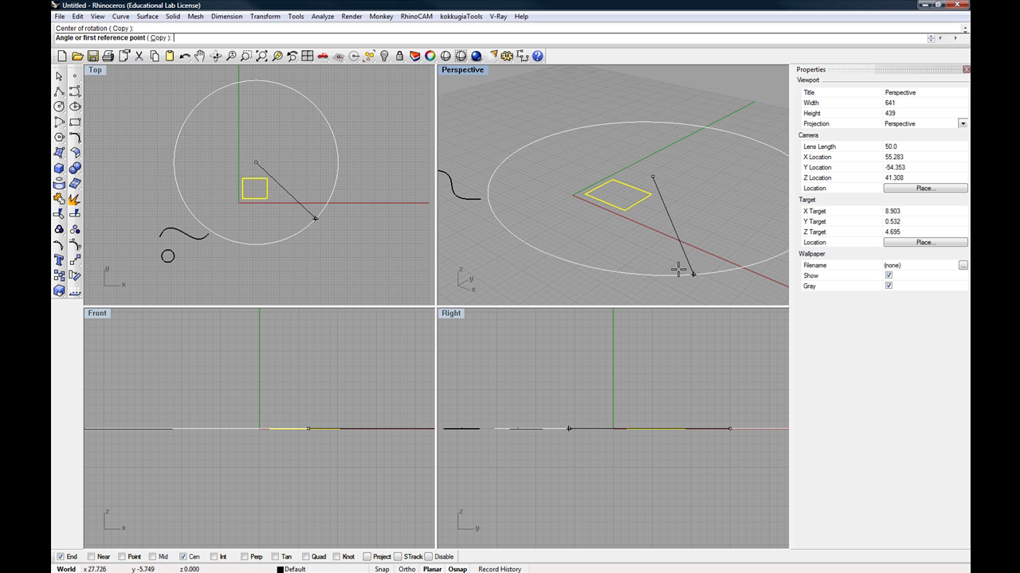
pyautogui.click(681, 163)
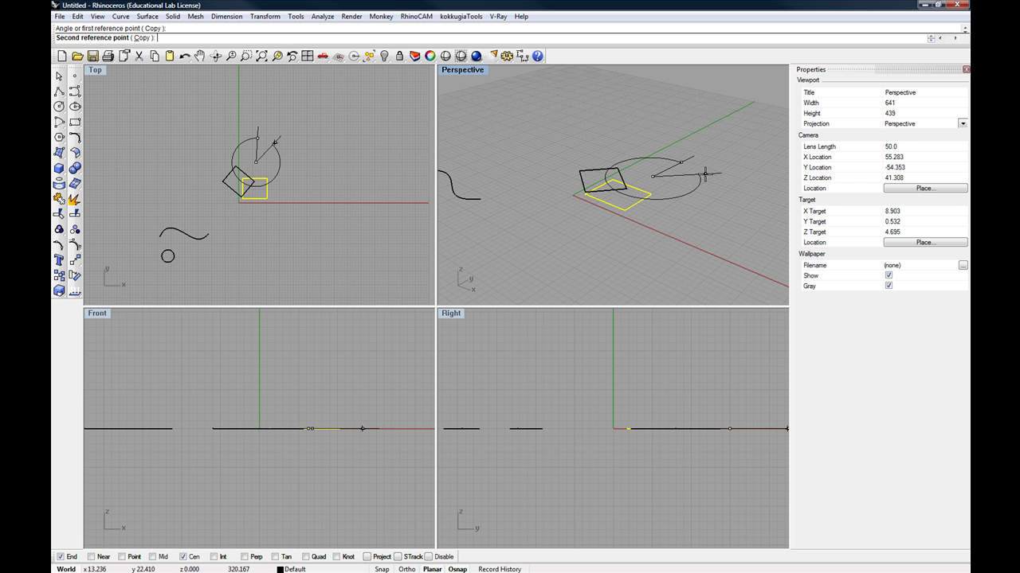
pyautogui.press('Escape')
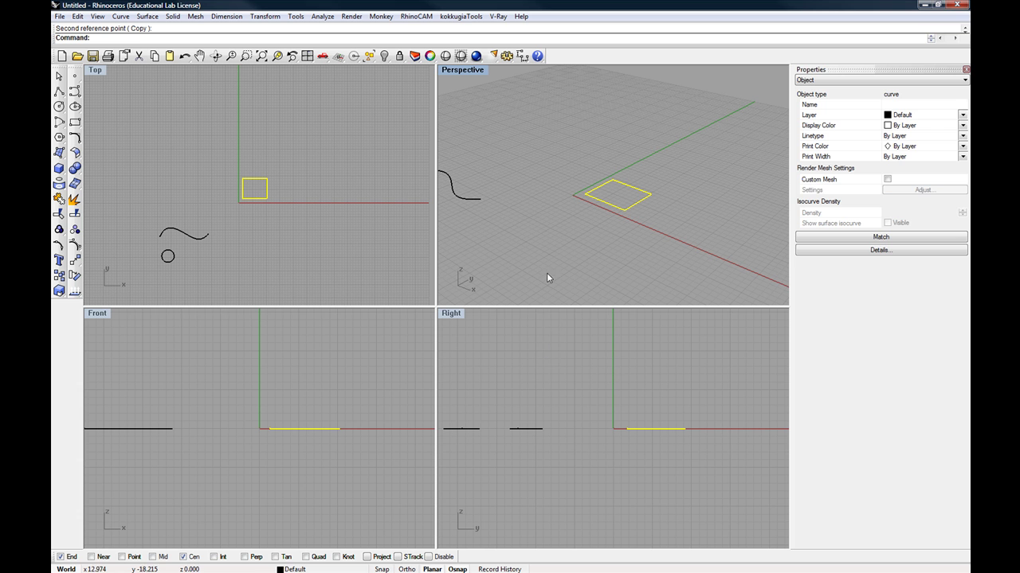
pyautogui.press('Return')
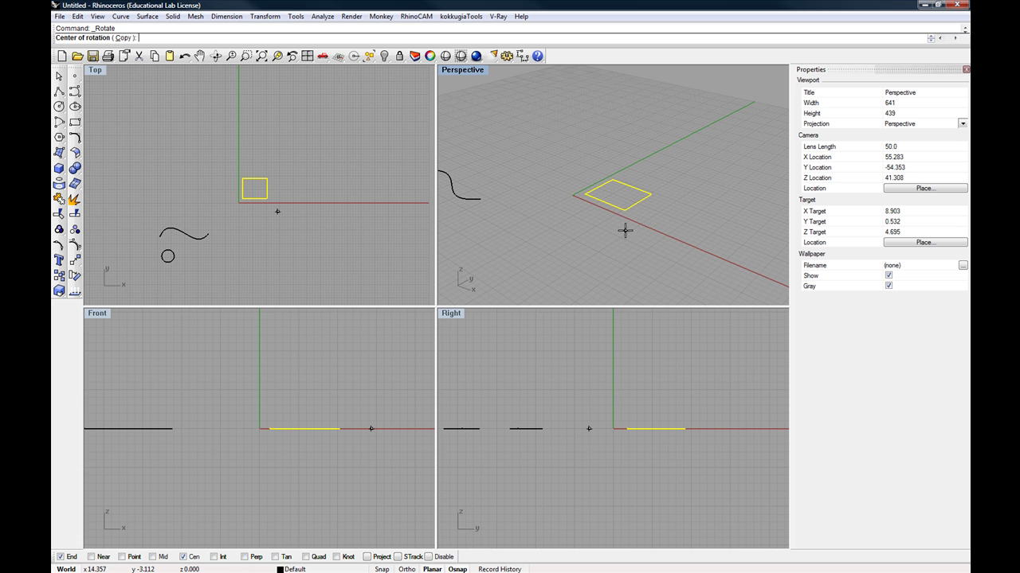
pyautogui.moveTo(621, 227)
pyautogui.mouseDown(button='right')
pyautogui.moveTo(566, 212)
pyautogui.moveTo(532, 175)
pyautogui.moveTo(618, 233)
pyautogui.mouseUp(button='right')
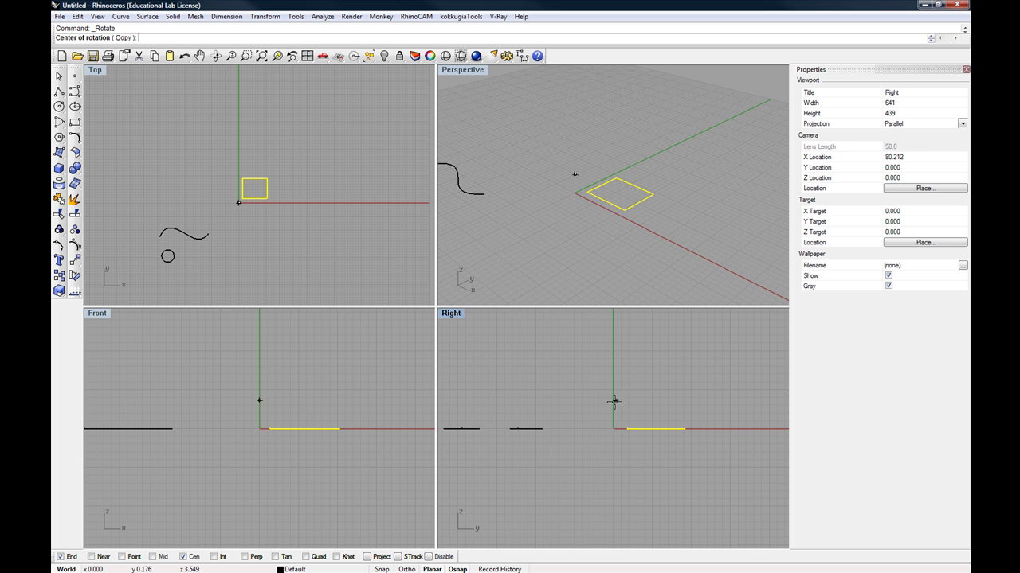
pyautogui.press('Escape')
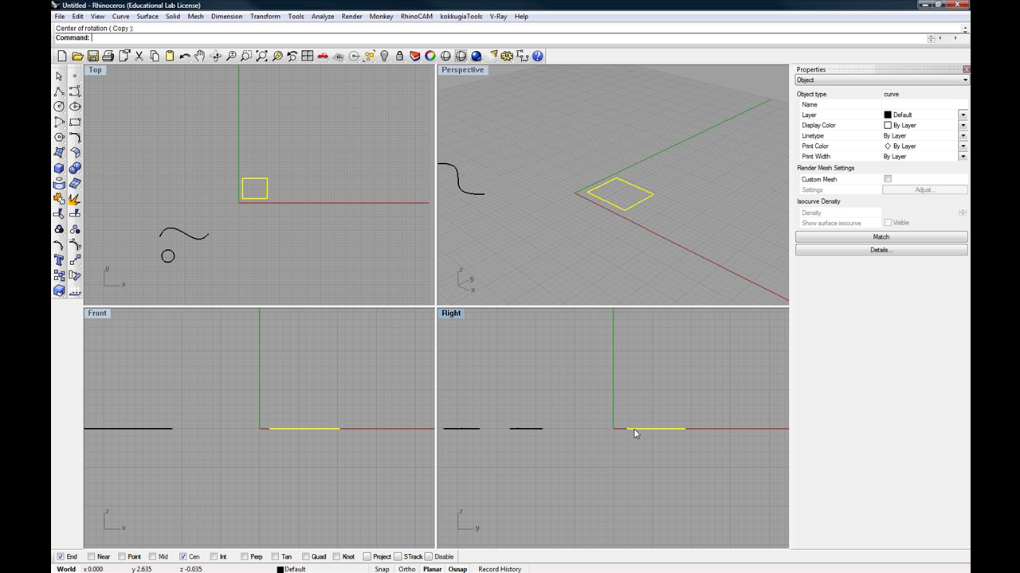
pyautogui.moveTo(634, 435); pyautogui.dragTo(604, 439, button='right')
pyautogui.moveTo(628, 276); pyautogui.dragTo(532, 141, button='right')
pyautogui.scroll(6, 608, 441)
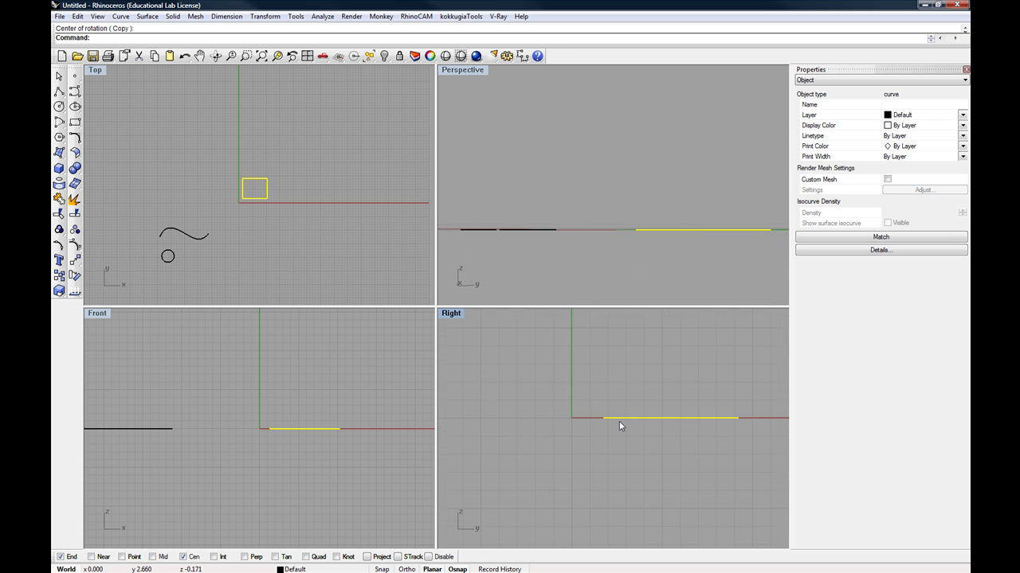
pyautogui.scroll(-4, 521, 422)
pyautogui.moveTo(537, 434); pyautogui.dragTo(580, 463, button='right')
pyautogui.moveTo(630, 294)
pyautogui.mouseDown(button='right')
pyautogui.moveTo(653, 268)
pyautogui.moveTo(629, 277)
pyautogui.mouseUp(button='right')
pyautogui.moveTo(605, 386); pyautogui.dragTo(560, 382, button='right')
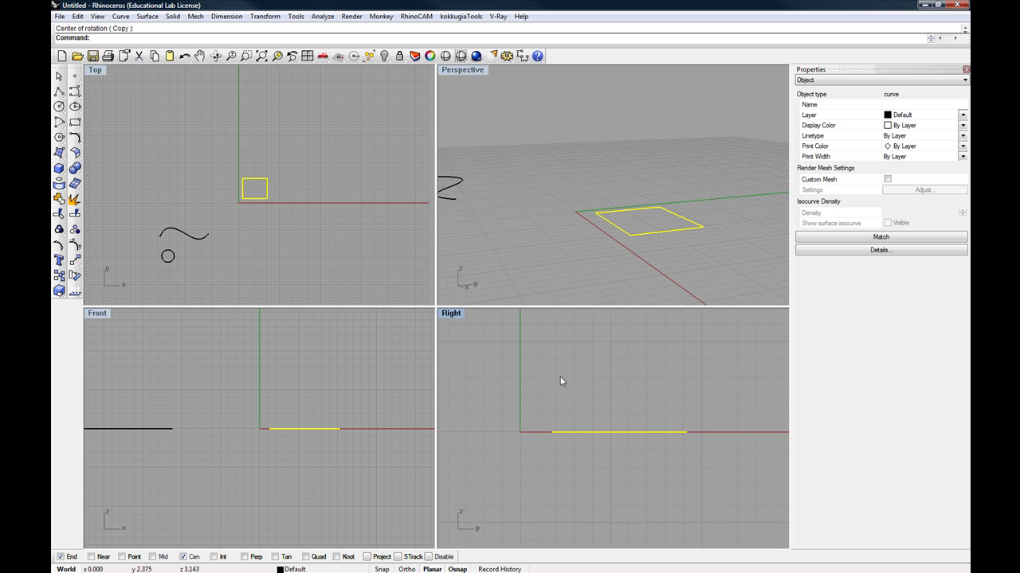
pyautogui.rightClick(565, 381)
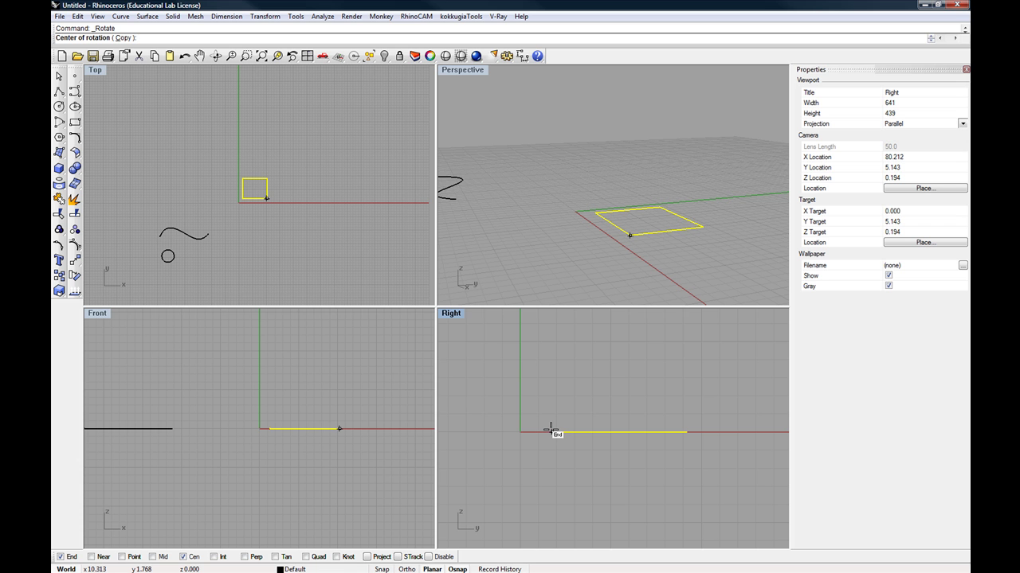
pyautogui.click(551, 430)
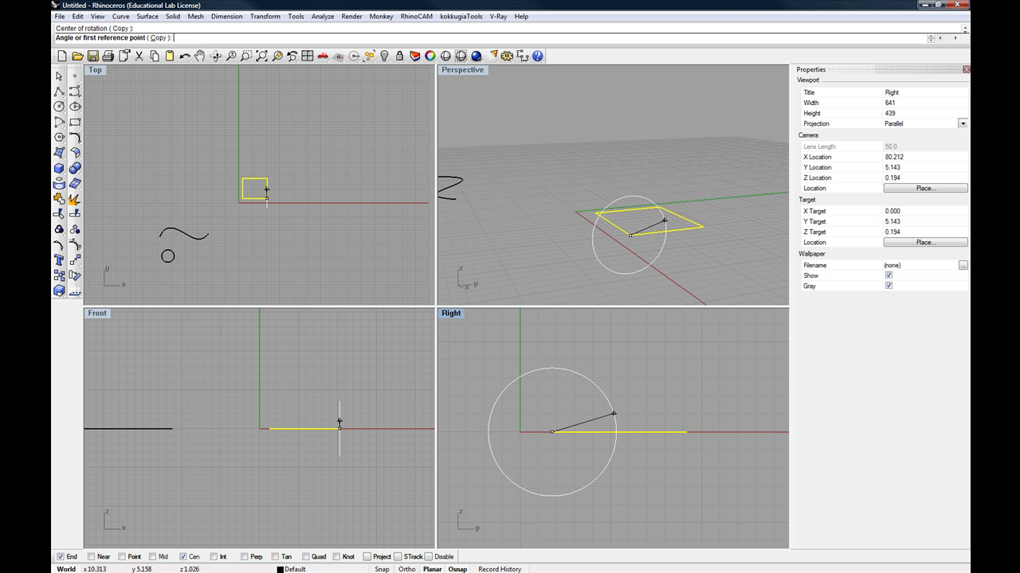
pyautogui.click(612, 393)
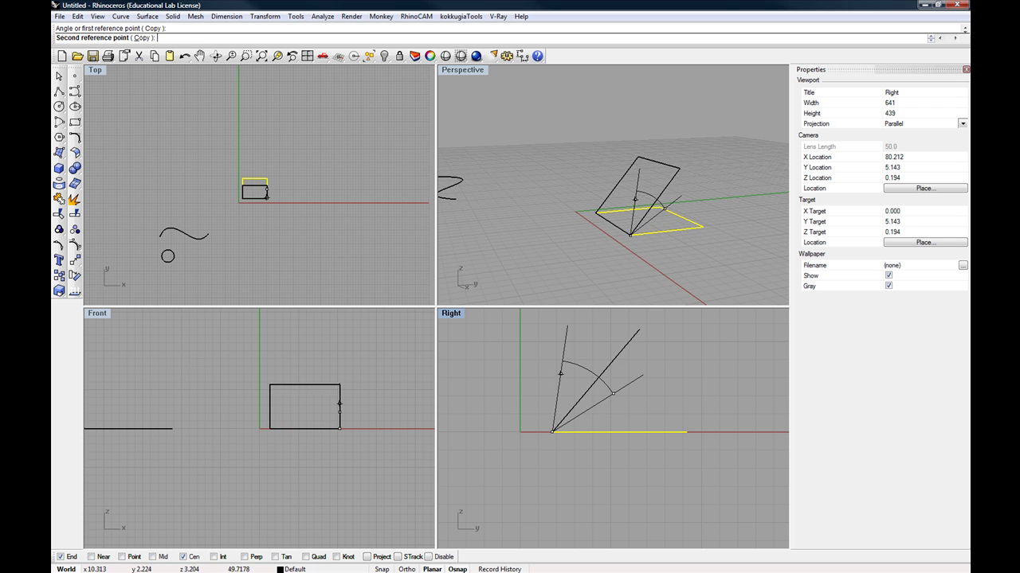
pyautogui.click(562, 373)
pyautogui.moveTo(607, 252); pyautogui.dragTo(582, 224, button='right')
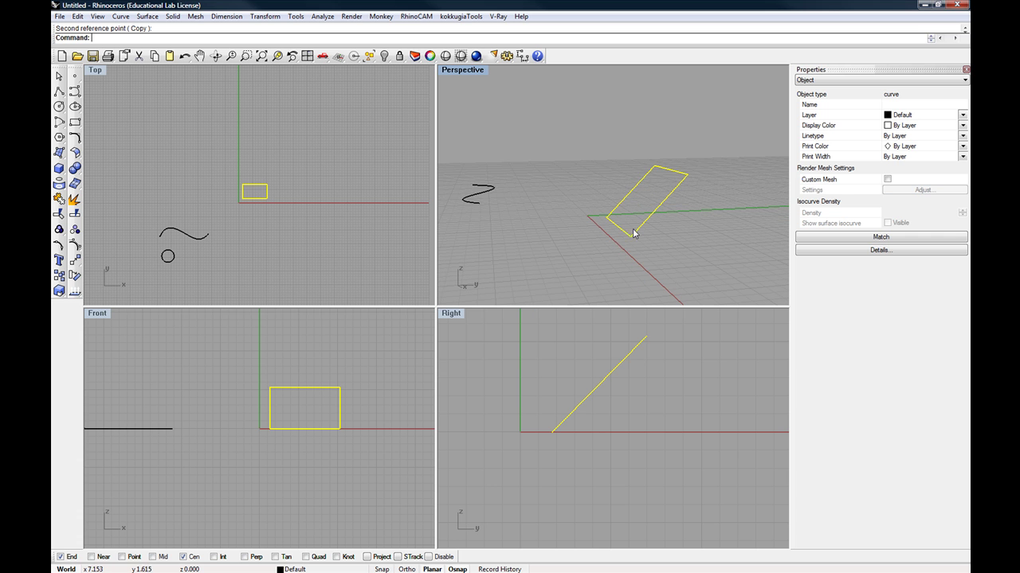
pyautogui.scroll(-4, 616, 404)
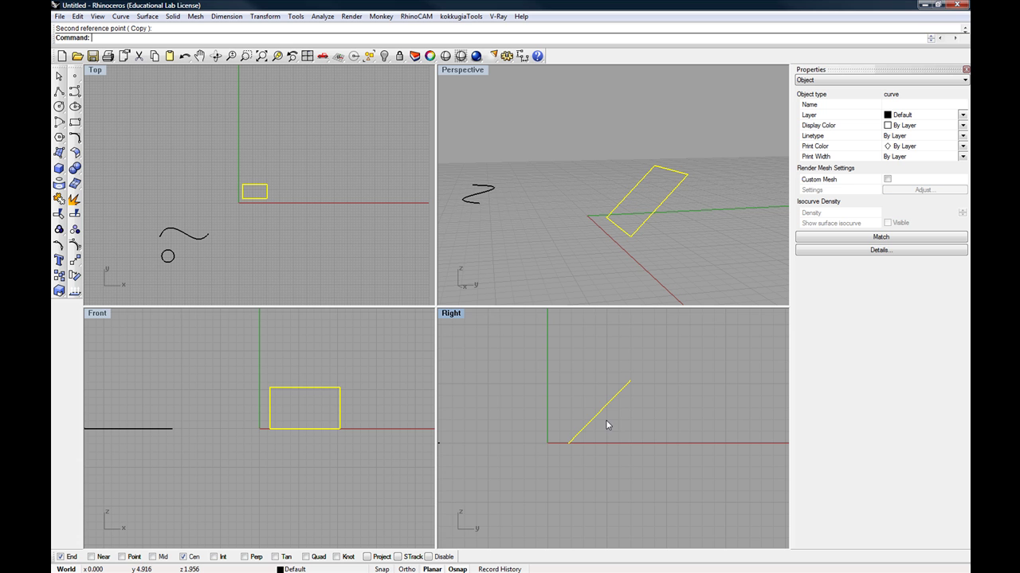
pyautogui.click(585, 401)
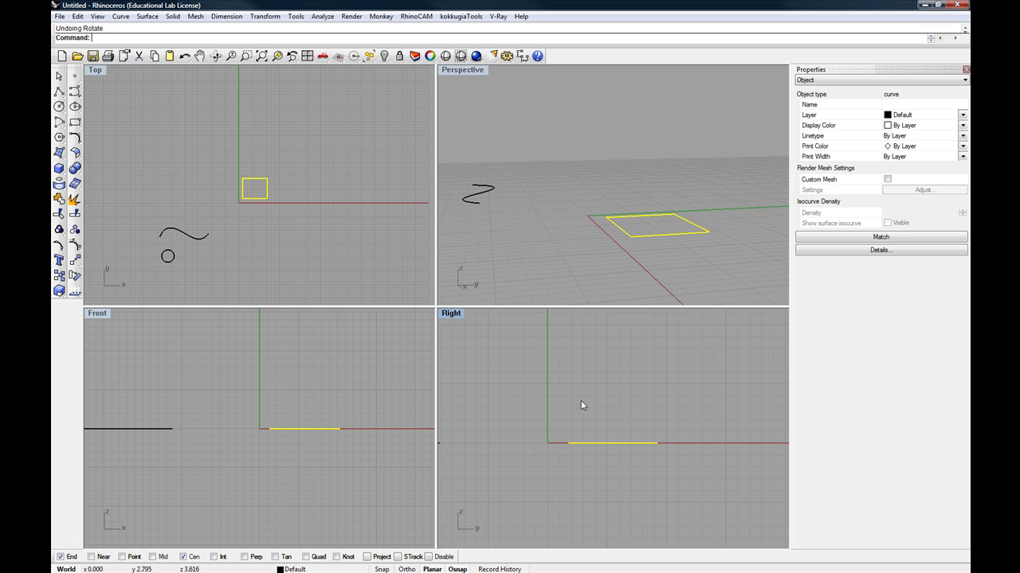
# Step: Repeat Rotate and set the rotation centre above-left of the origin in the Front view
pyautogui.press('Return')
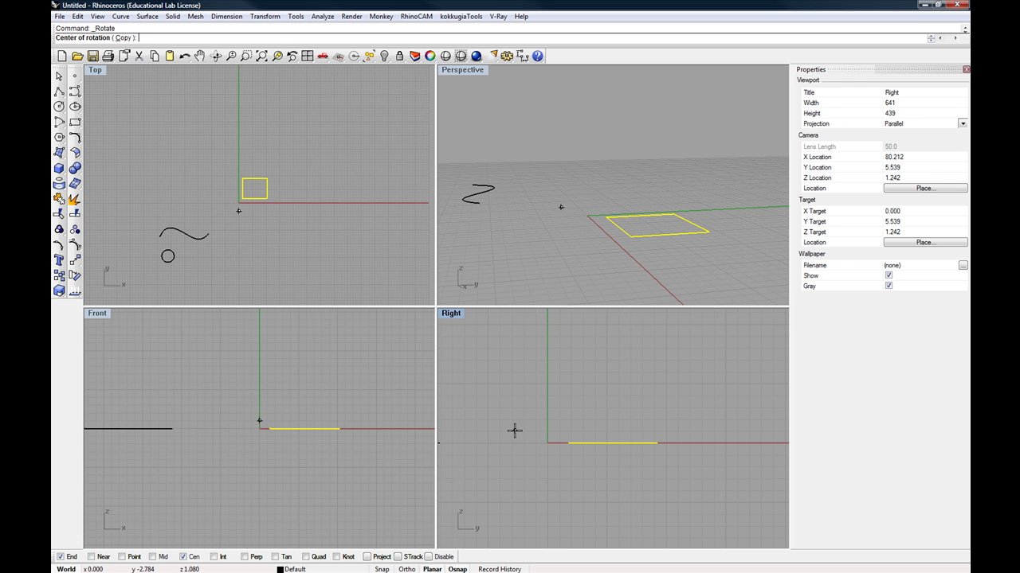
pyautogui.moveTo(375, 423); pyautogui.dragTo(323, 395, button='right')
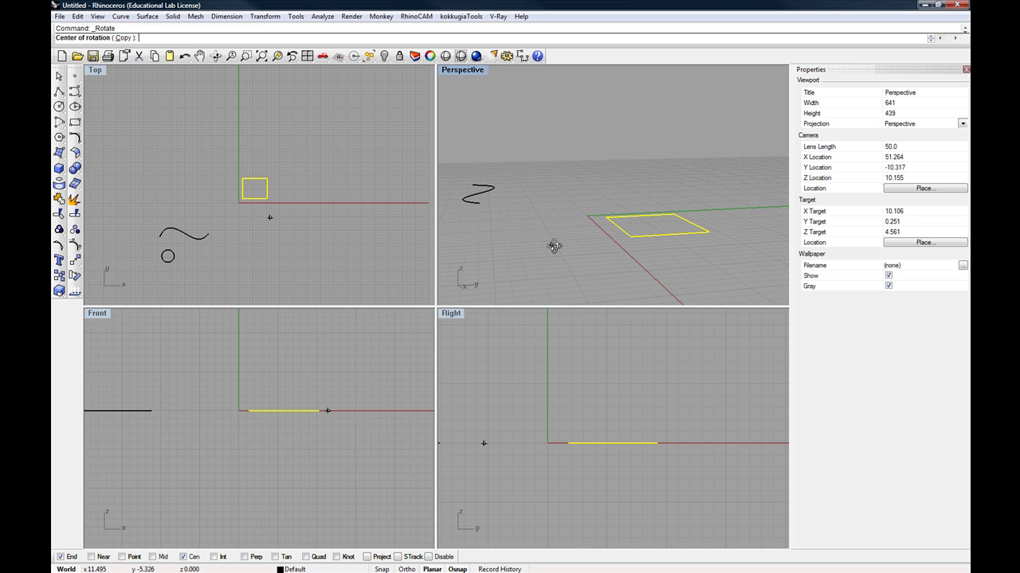
pyautogui.moveTo(551, 247); pyautogui.dragTo(674, 250, button='right')
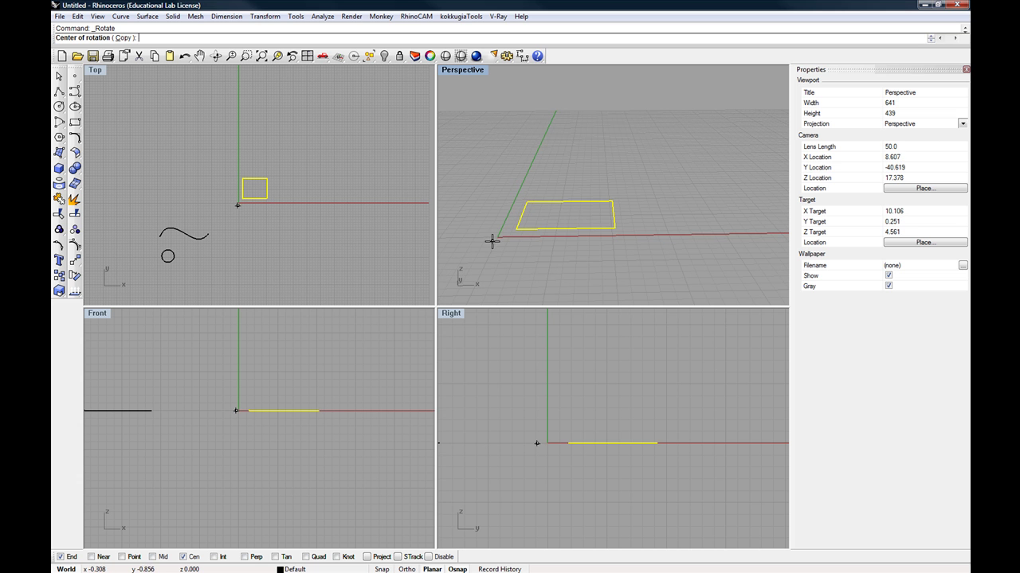
pyautogui.moveTo(708, 194); pyautogui.dragTo(545, 166, button='right')
pyautogui.scroll(-3, 601, 171)
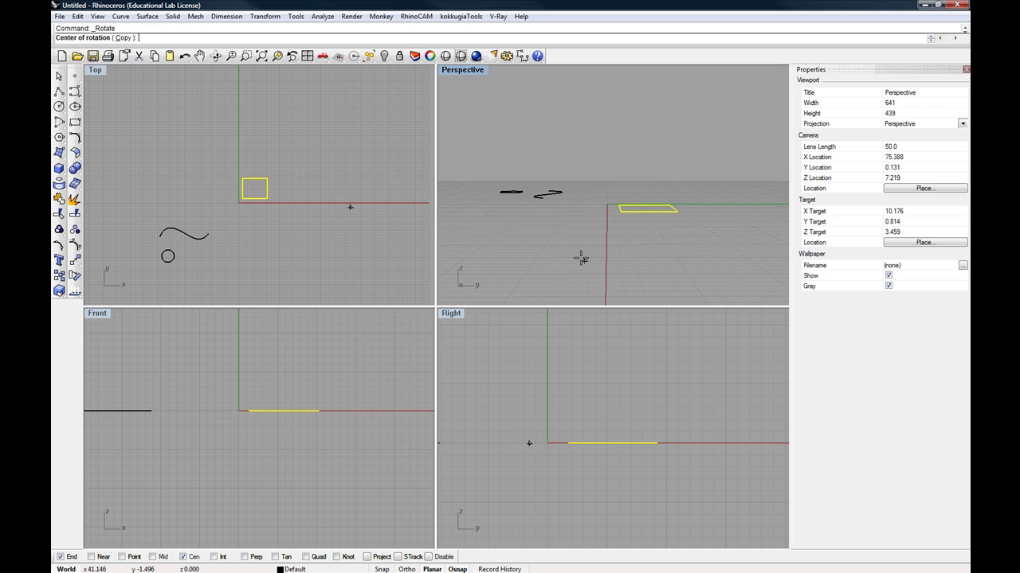
pyautogui.moveTo(581, 258); pyautogui.dragTo(746, 257, button='right')
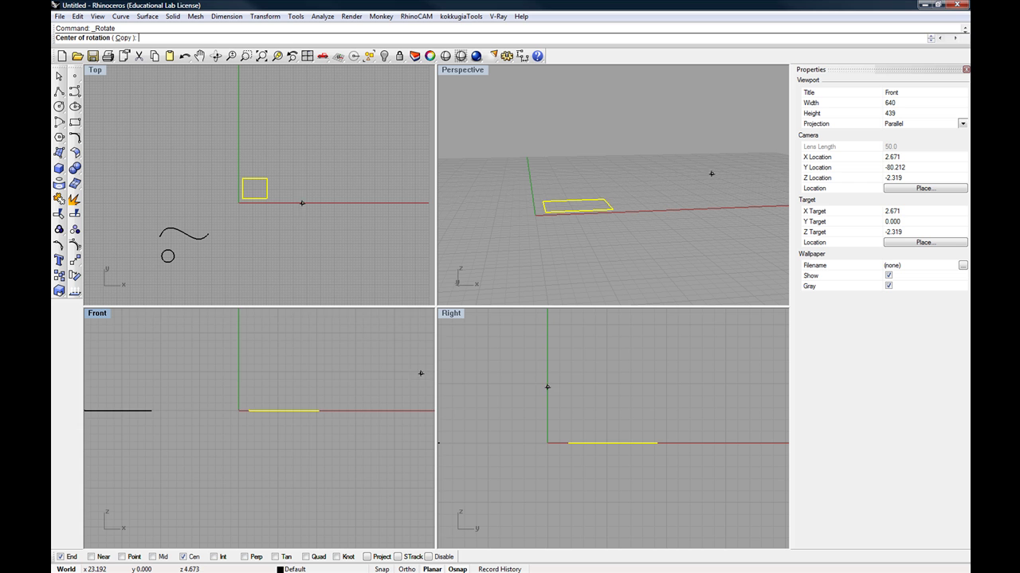
pyautogui.moveTo(421, 373); pyautogui.dragTo(284, 418, button='right')
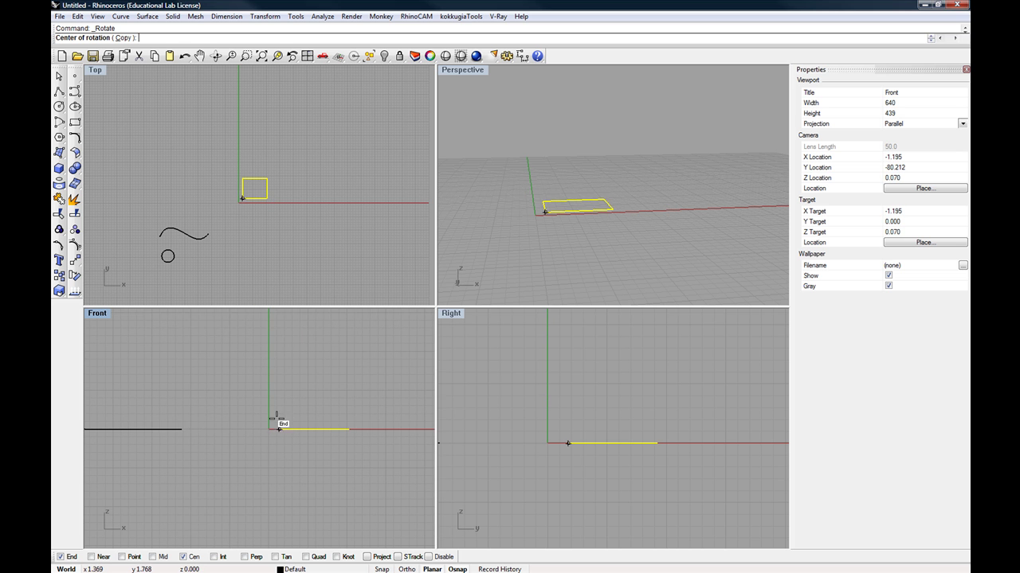
pyautogui.click(247, 389)
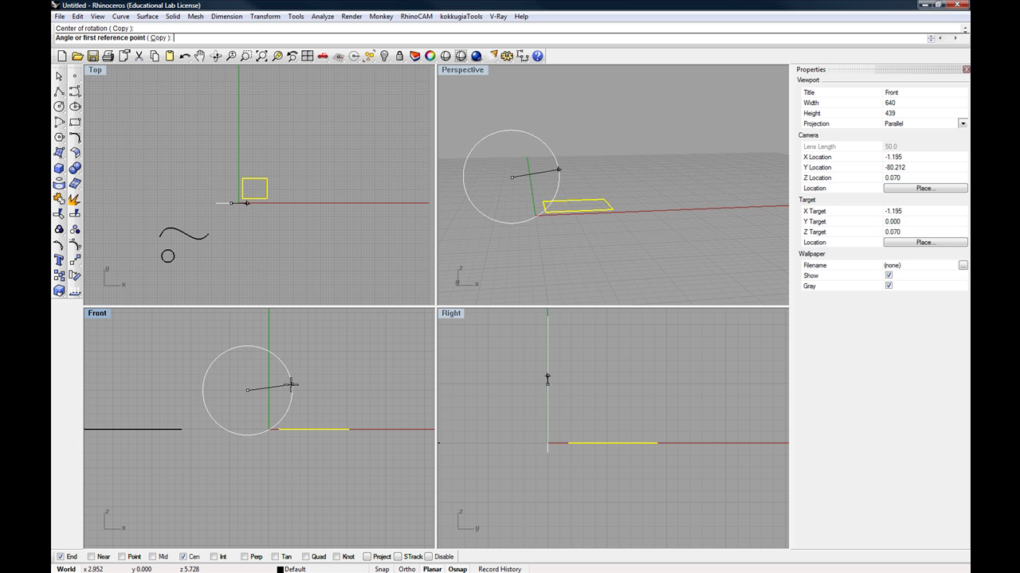
# Step: Pick two reference points to tilt the rectangle steeply upright, then inspect the result
pyautogui.moveTo(541, 239); pyautogui.dragTo(562, 215, button='right')
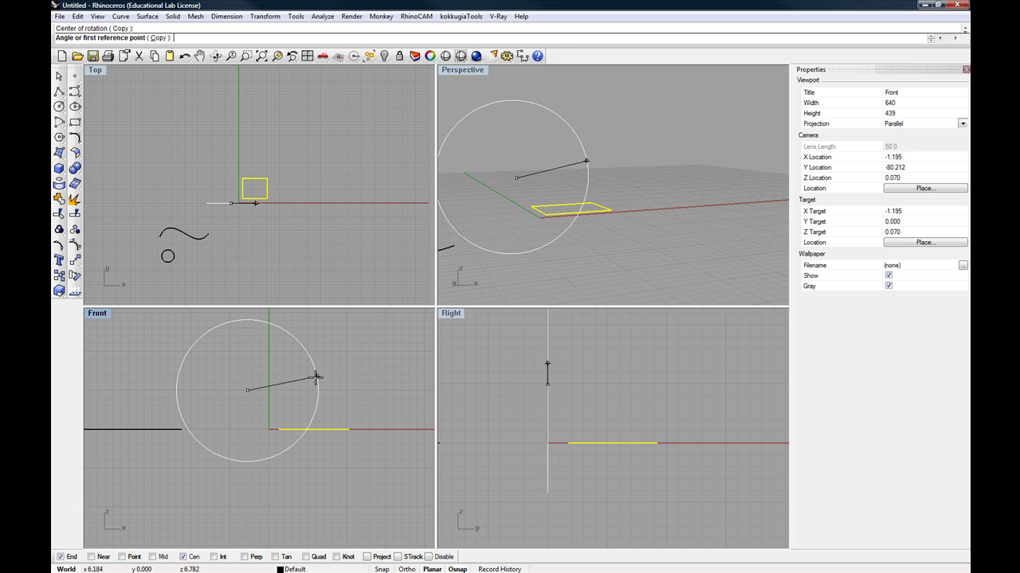
pyautogui.click(274, 390)
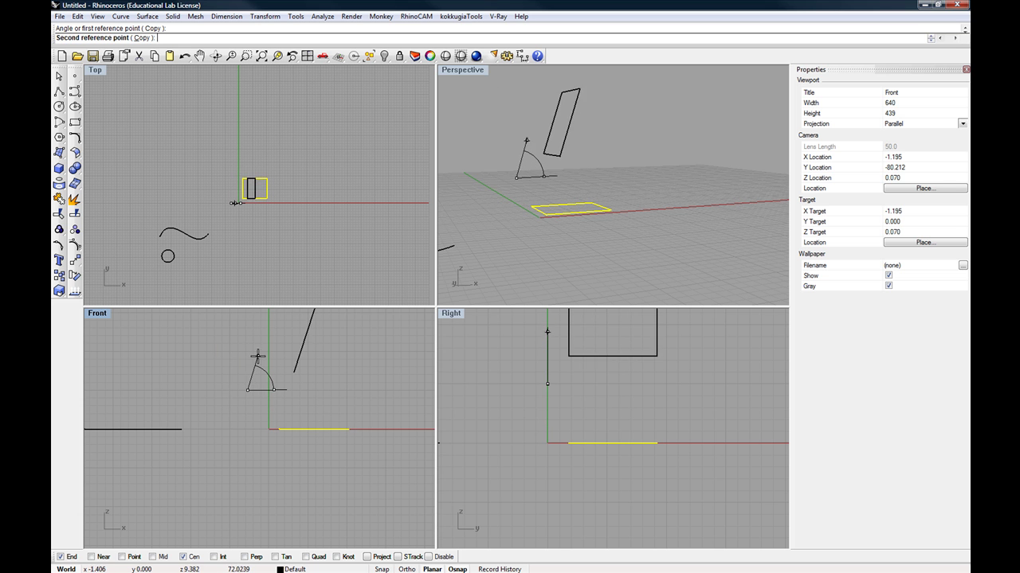
pyautogui.click(333, 323)
pyautogui.moveTo(565, 223)
pyautogui.mouseDown(button='right')
pyautogui.moveTo(505, 234)
pyautogui.moveTo(511, 245)
pyautogui.moveTo(538, 219)
pyautogui.moveTo(546, 225)
pyautogui.moveTo(514, 248)
pyautogui.moveTo(537, 217)
pyautogui.moveTo(574, 230)
pyautogui.mouseUp(button='right')
pyautogui.scroll(-3, 588, 222)
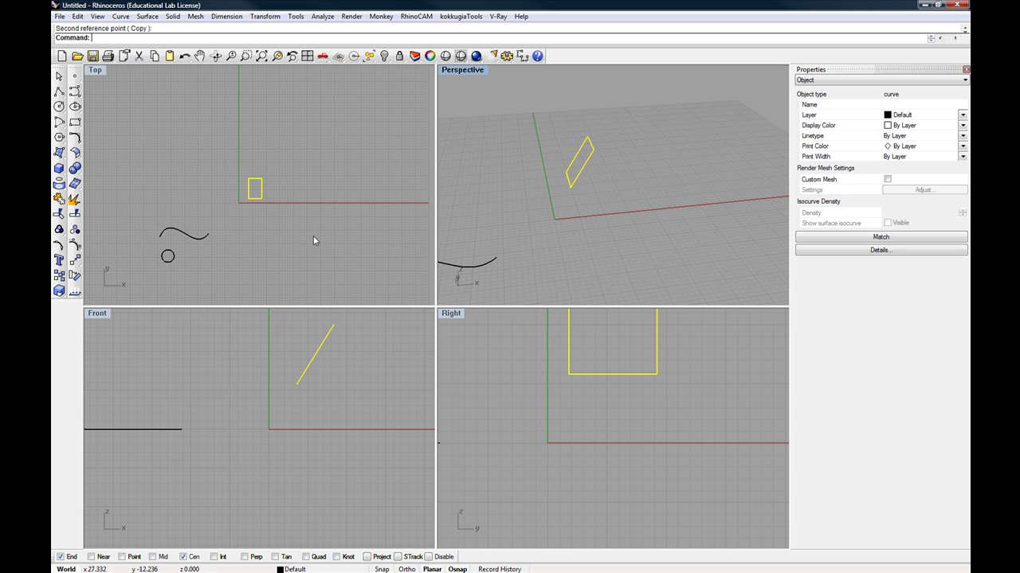
pyautogui.moveTo(313, 234); pyautogui.dragTo(325, 200, button='right')
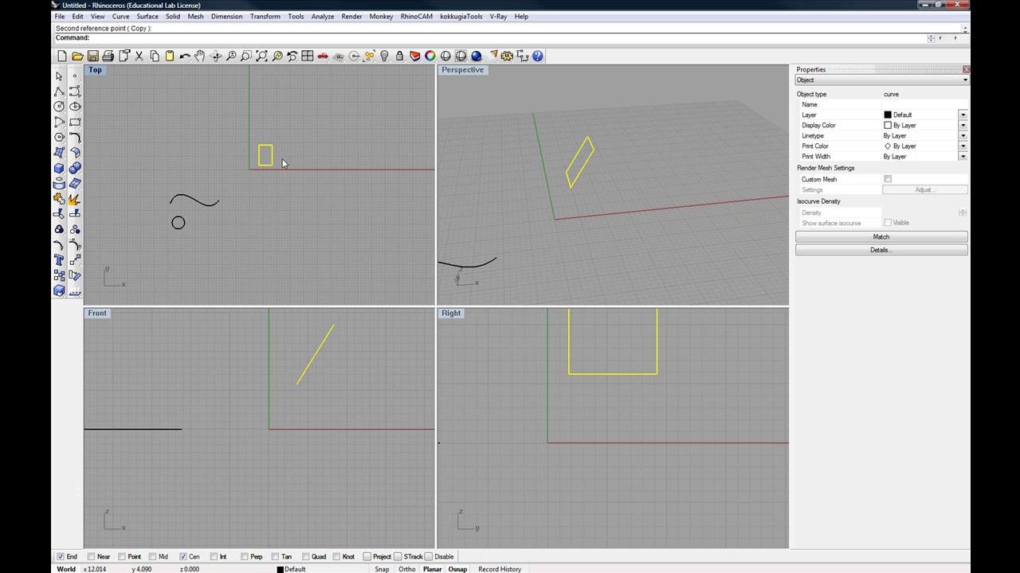